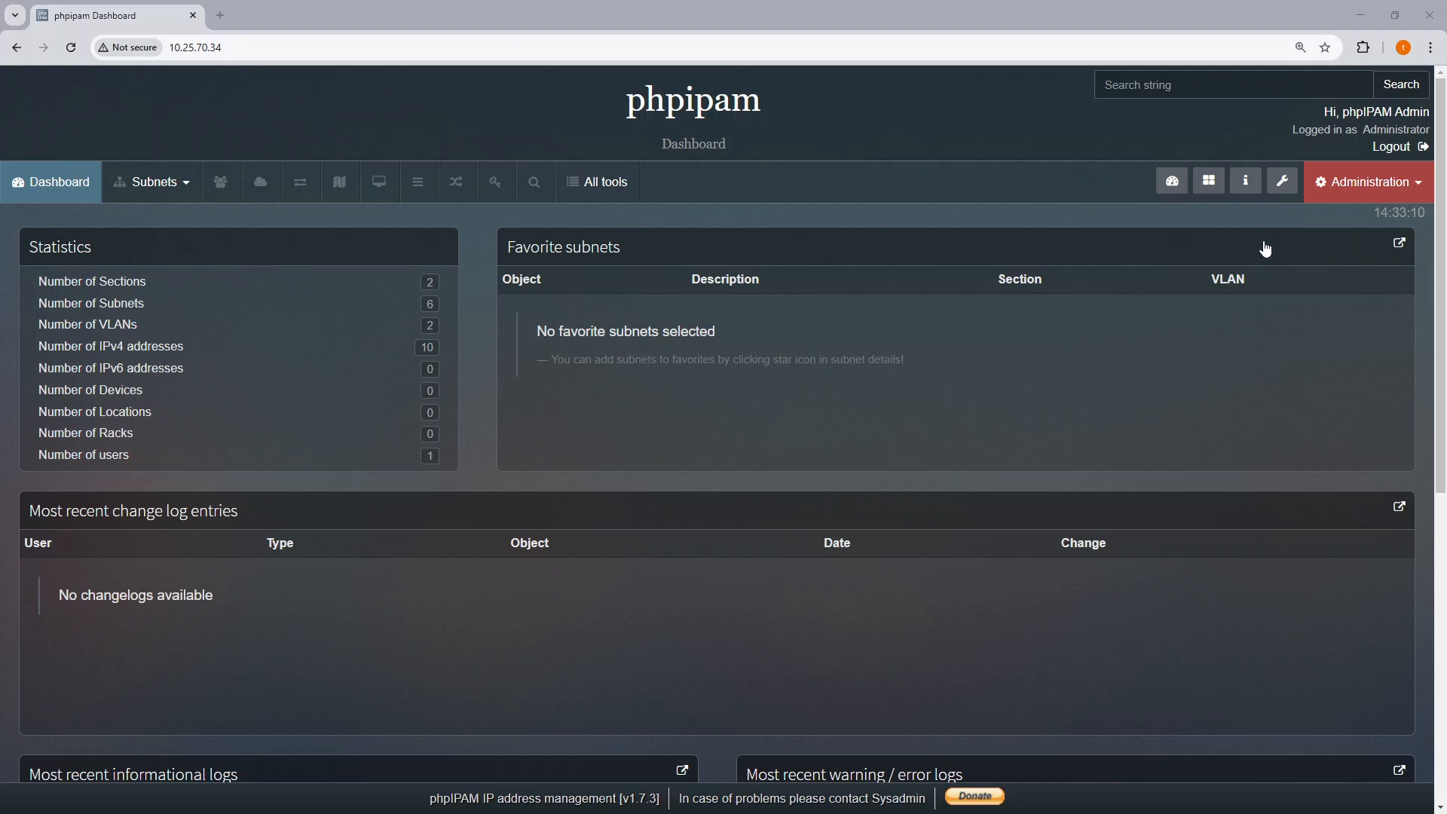
# Step: Browse between the password policy settings and the user management page
pyautogui.click(1377, 190)
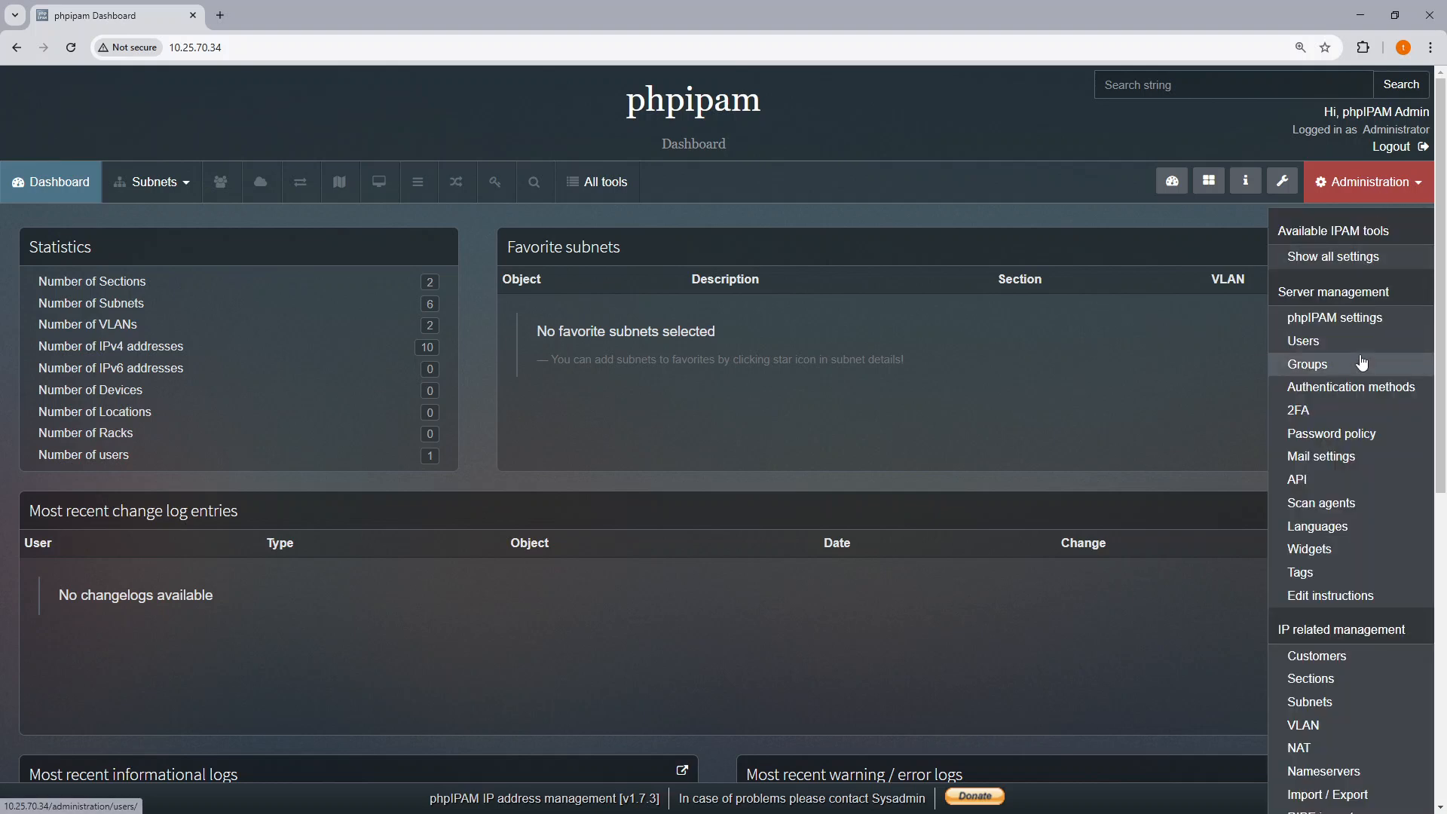
pyautogui.click(1355, 441)
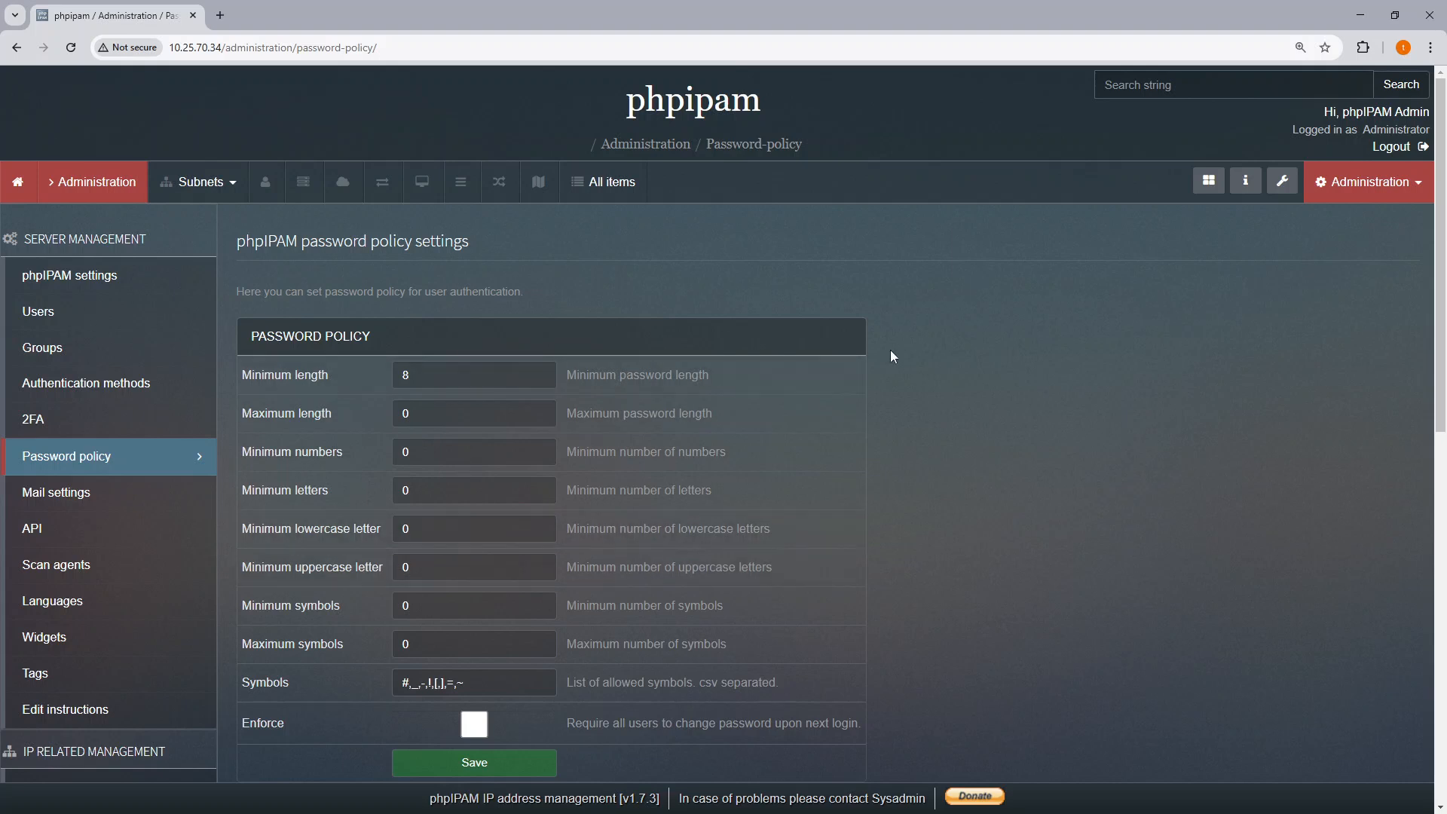
pyautogui.click(1391, 186)
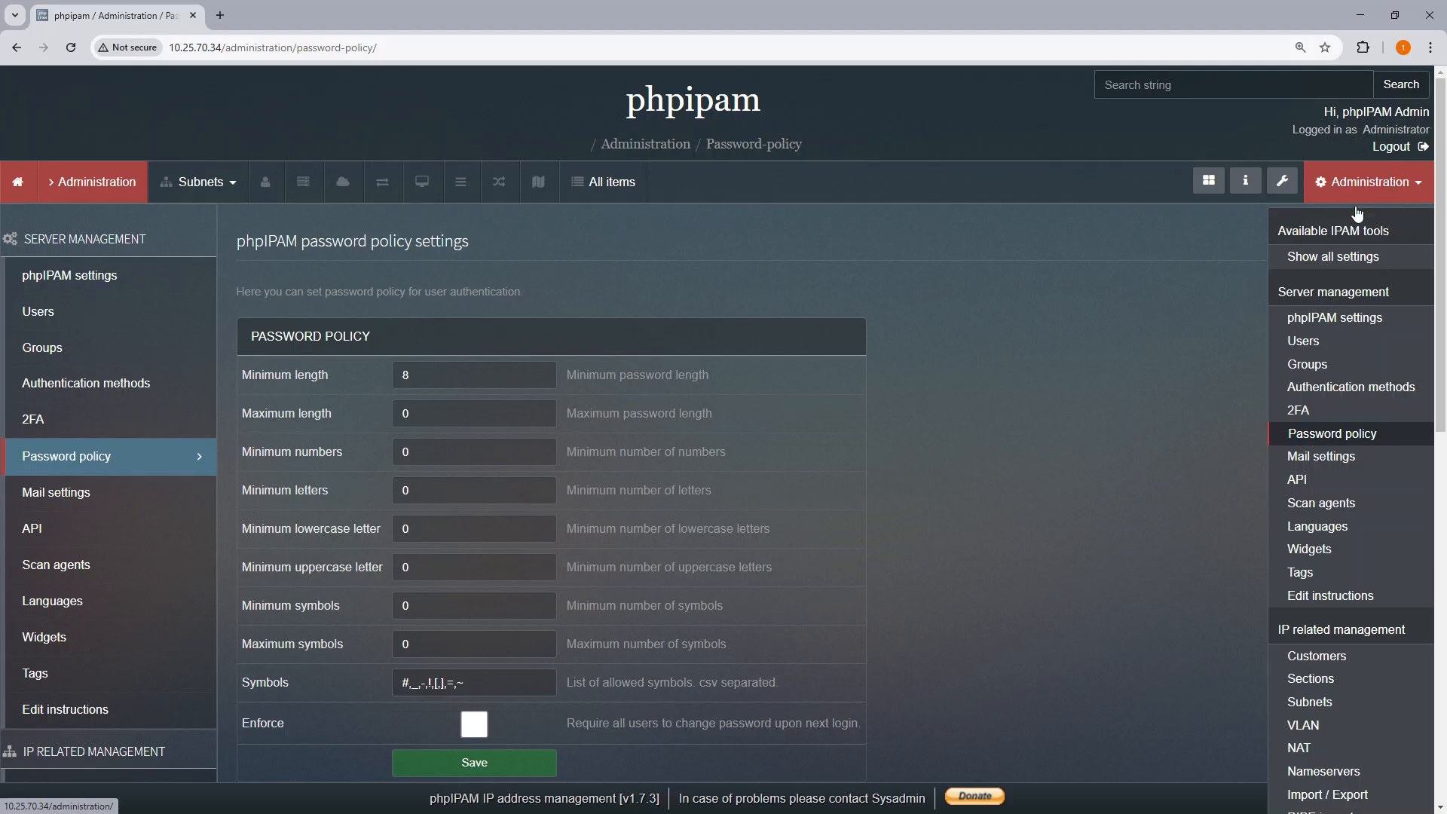
pyautogui.click(1310, 345)
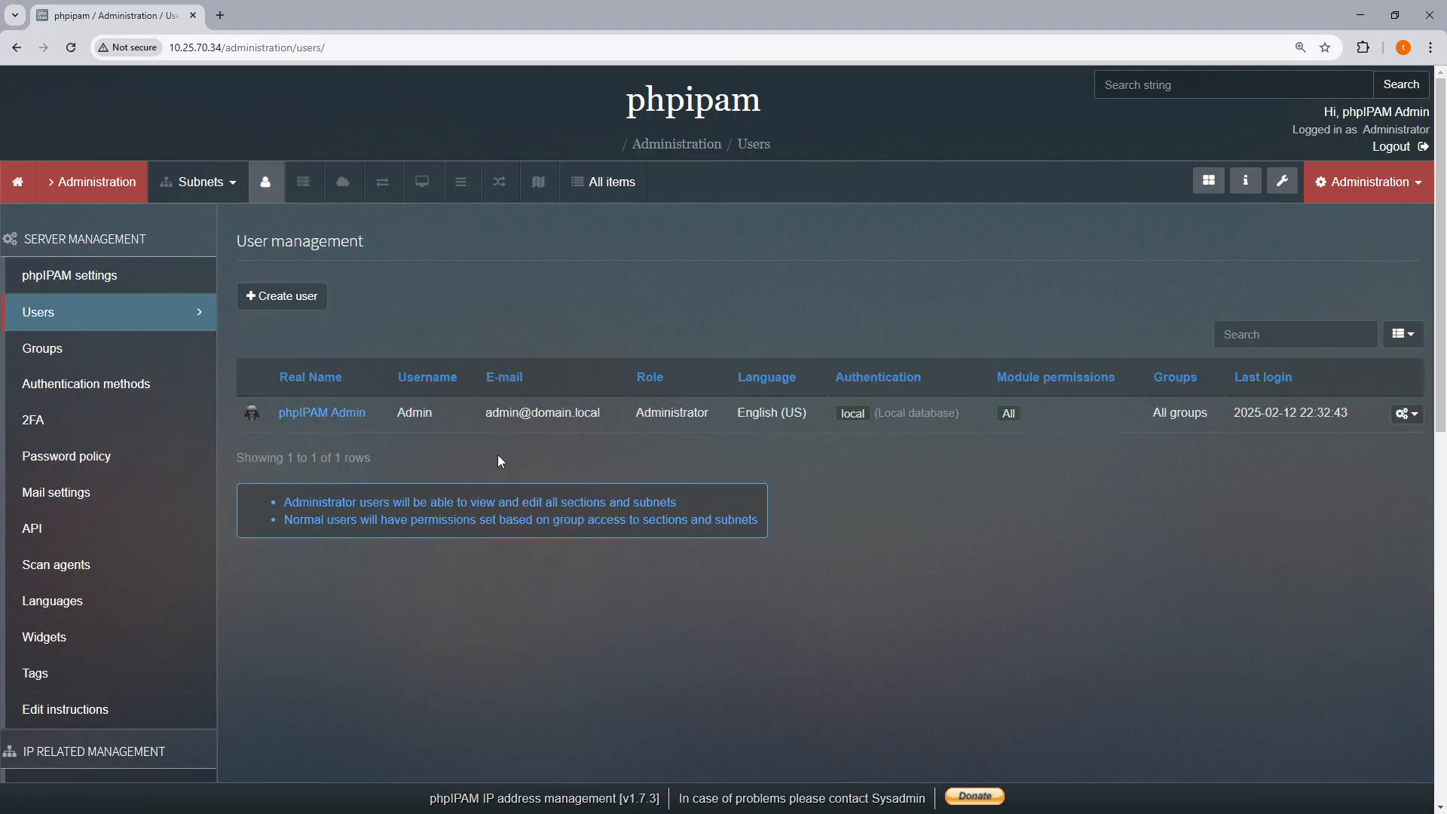
pyautogui.click(1394, 182)
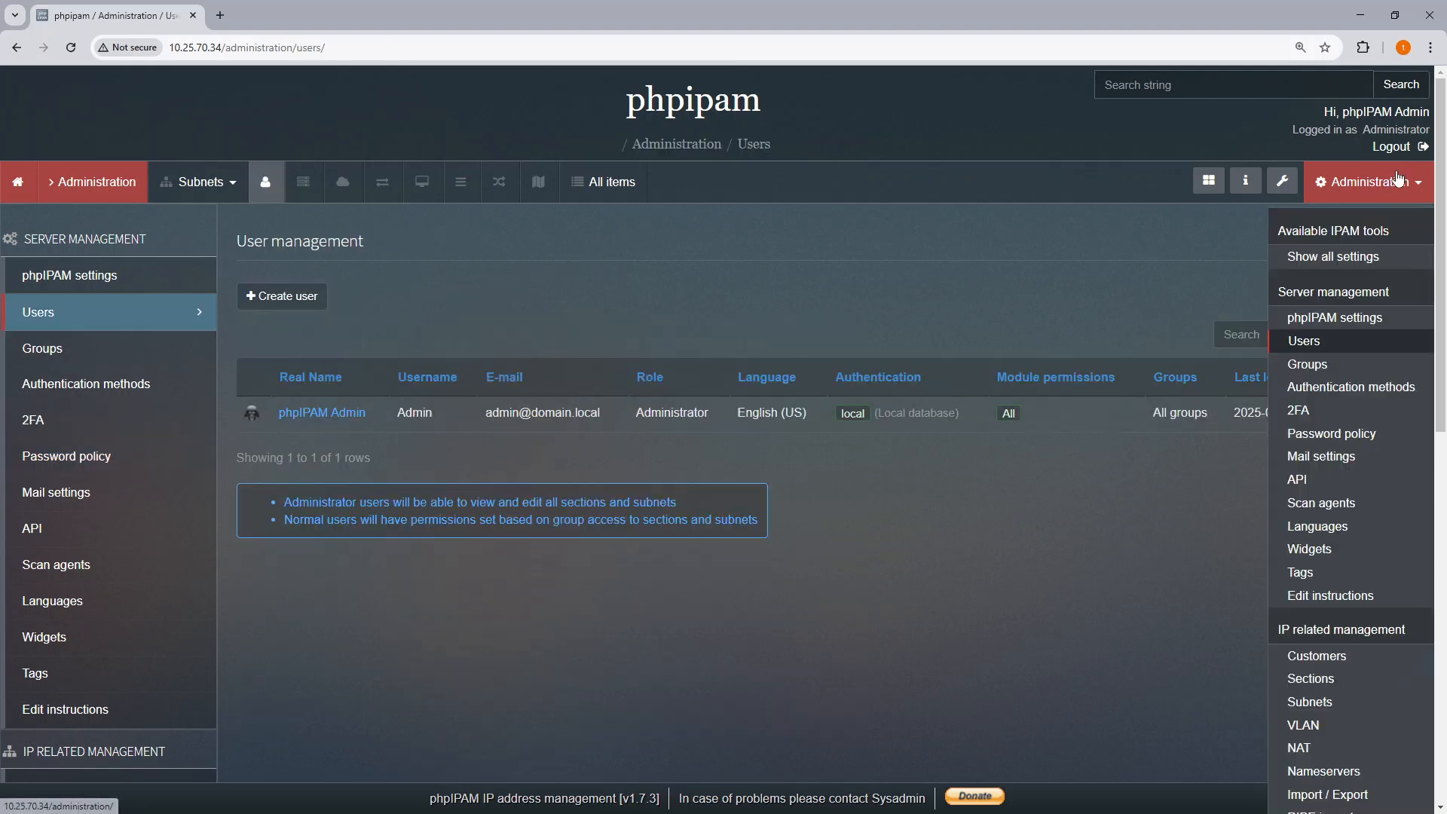
pyautogui.click(1359, 435)
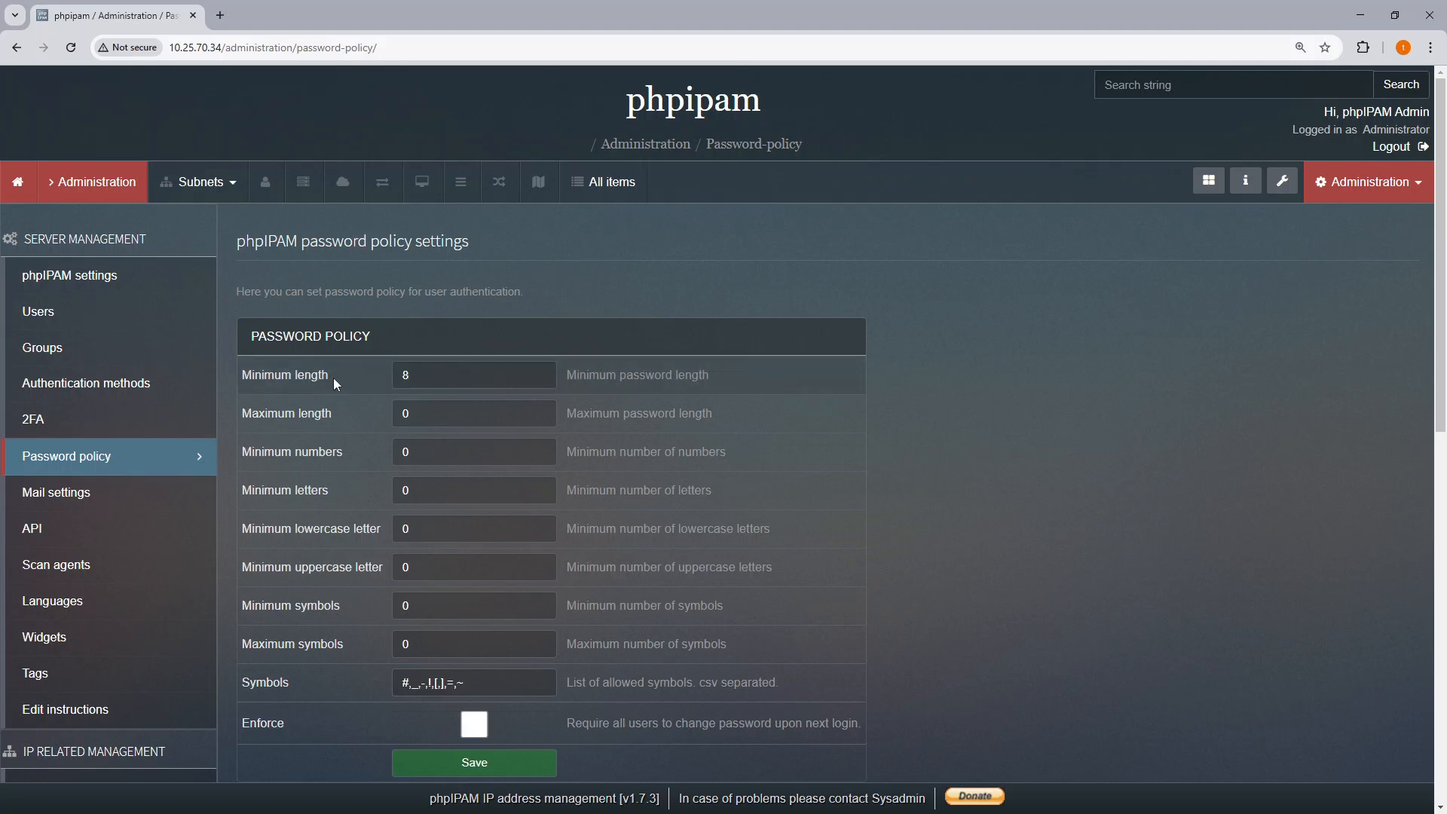
# Step: Set the maximum password length to 16, then revert it to 0
pyautogui.click(482, 412)
pyautogui.write('16')
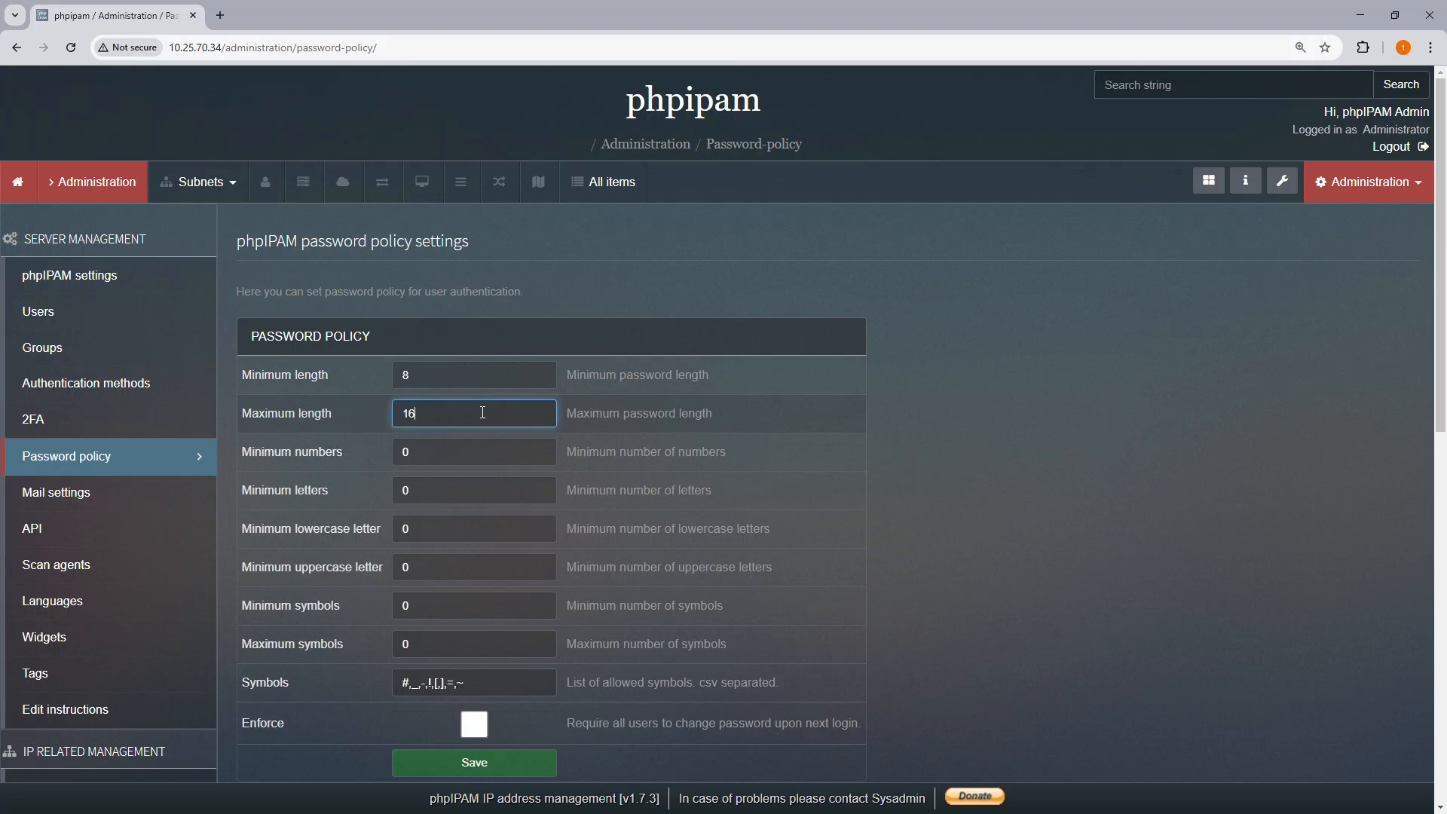
pyautogui.press('BackSpace')
pyautogui.press('BackSpace')
pyautogui.write('0')
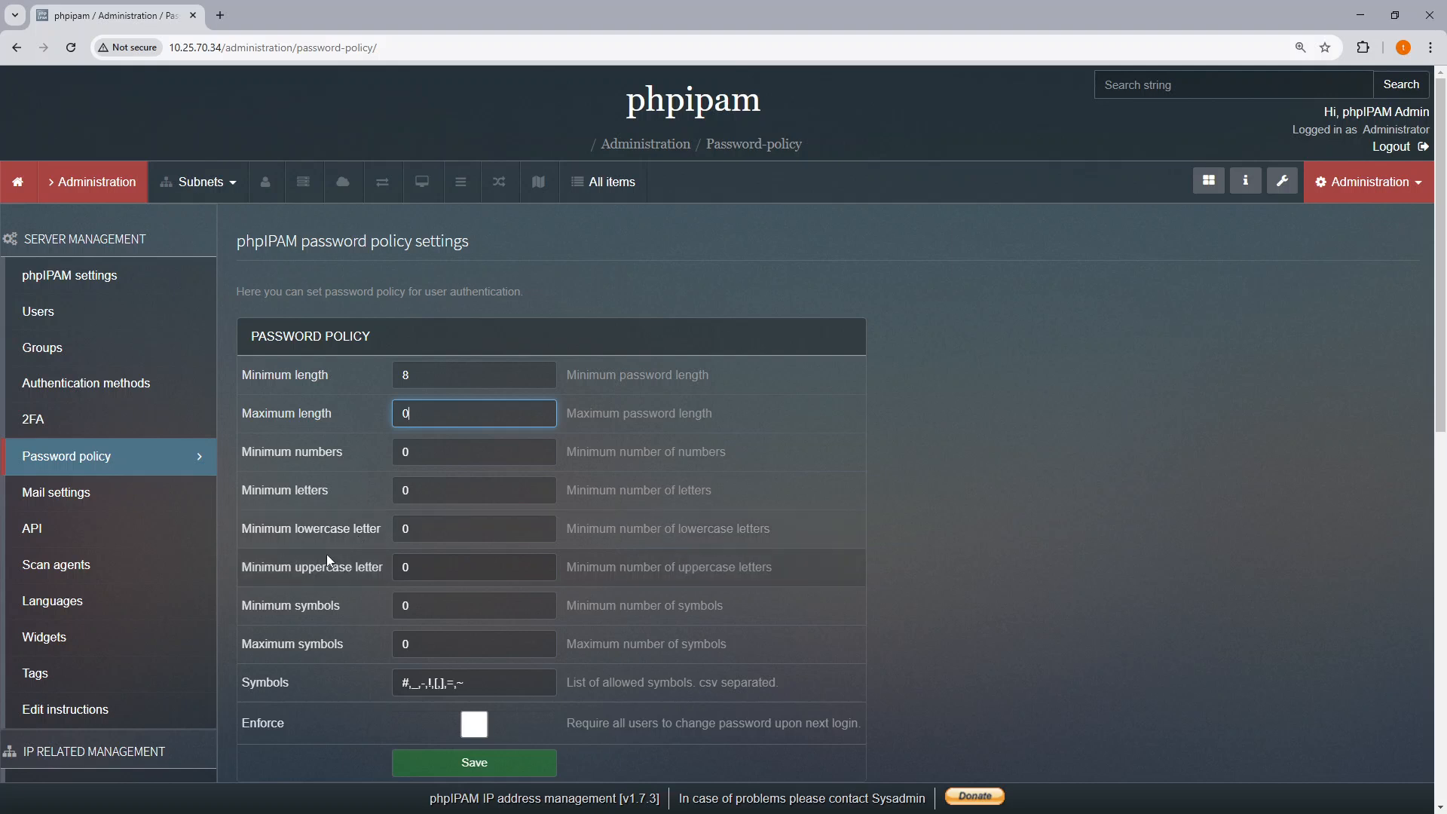
# Step: Set minimum uppercase and lowercase letters to 2, then reset both back to 0
pyautogui.doubleClick(438, 566)
pyautogui.write('2')
pyautogui.click(441, 528)
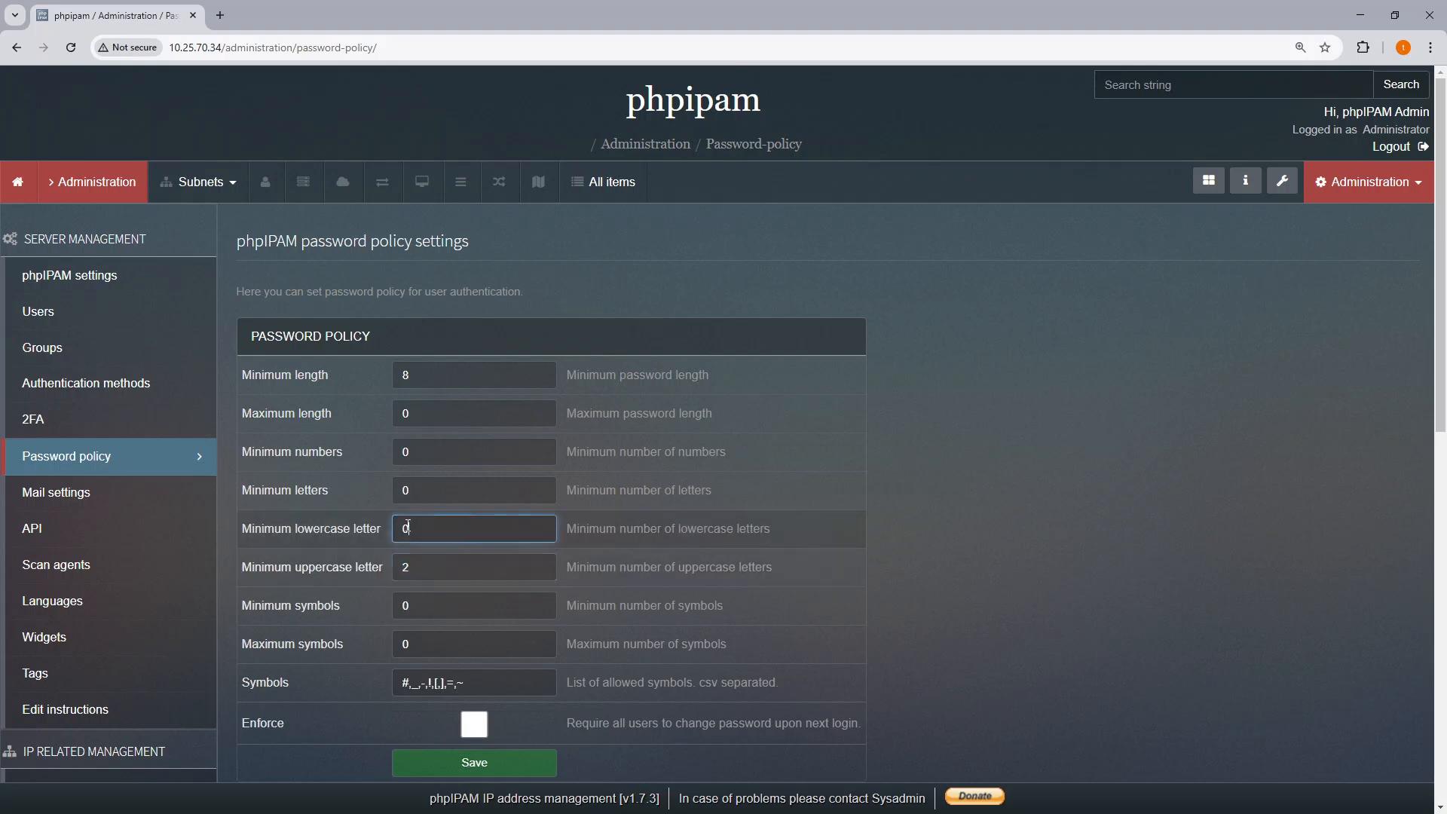
pyautogui.write('22')
pyautogui.doubleClick(432, 533)
pyautogui.write('0')
pyautogui.press('Tab')
pyautogui.write('0')
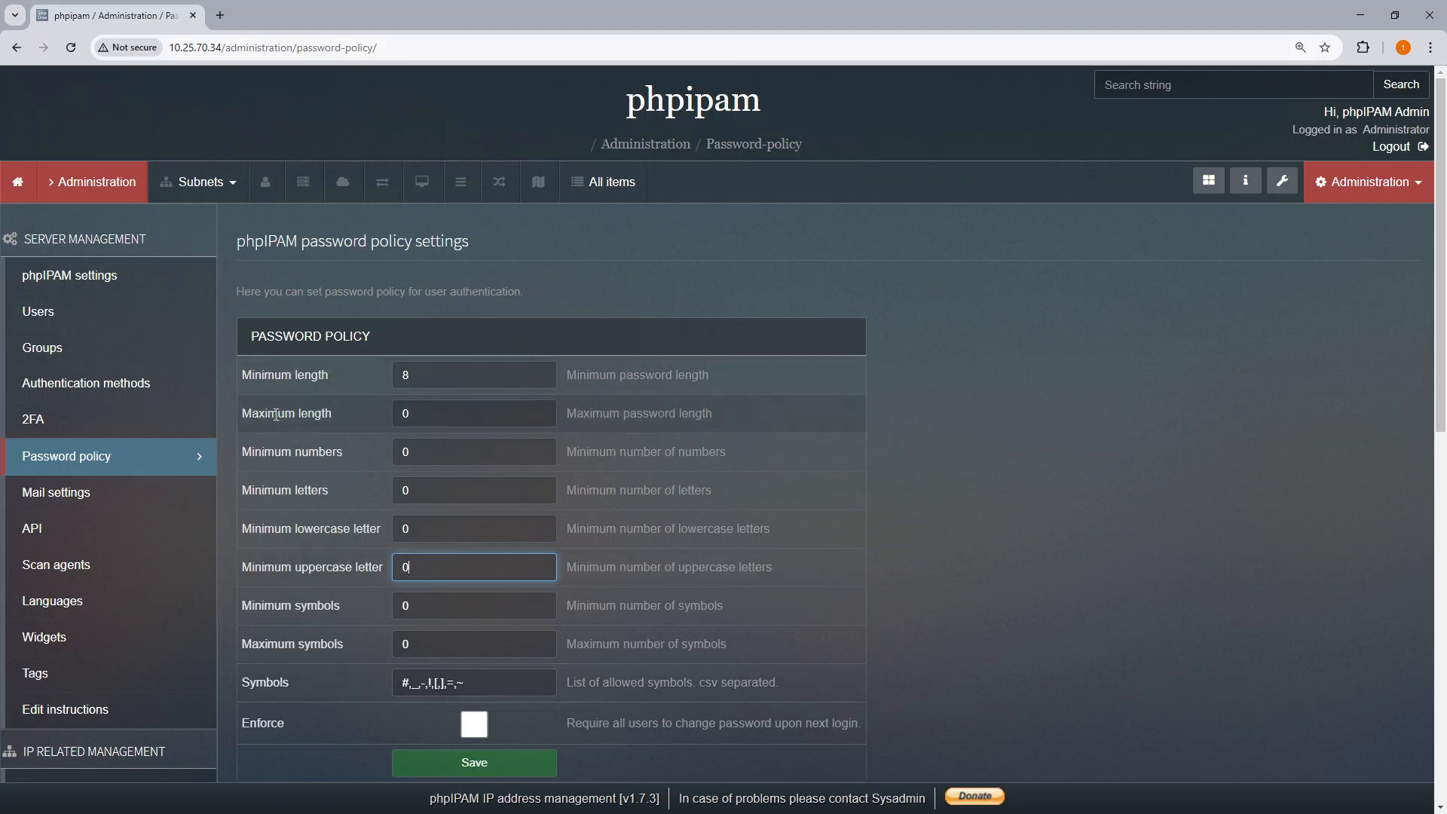
# Step: Tick the Enforce password change option and untick it again
pyautogui.scroll(-1, 312, 468)
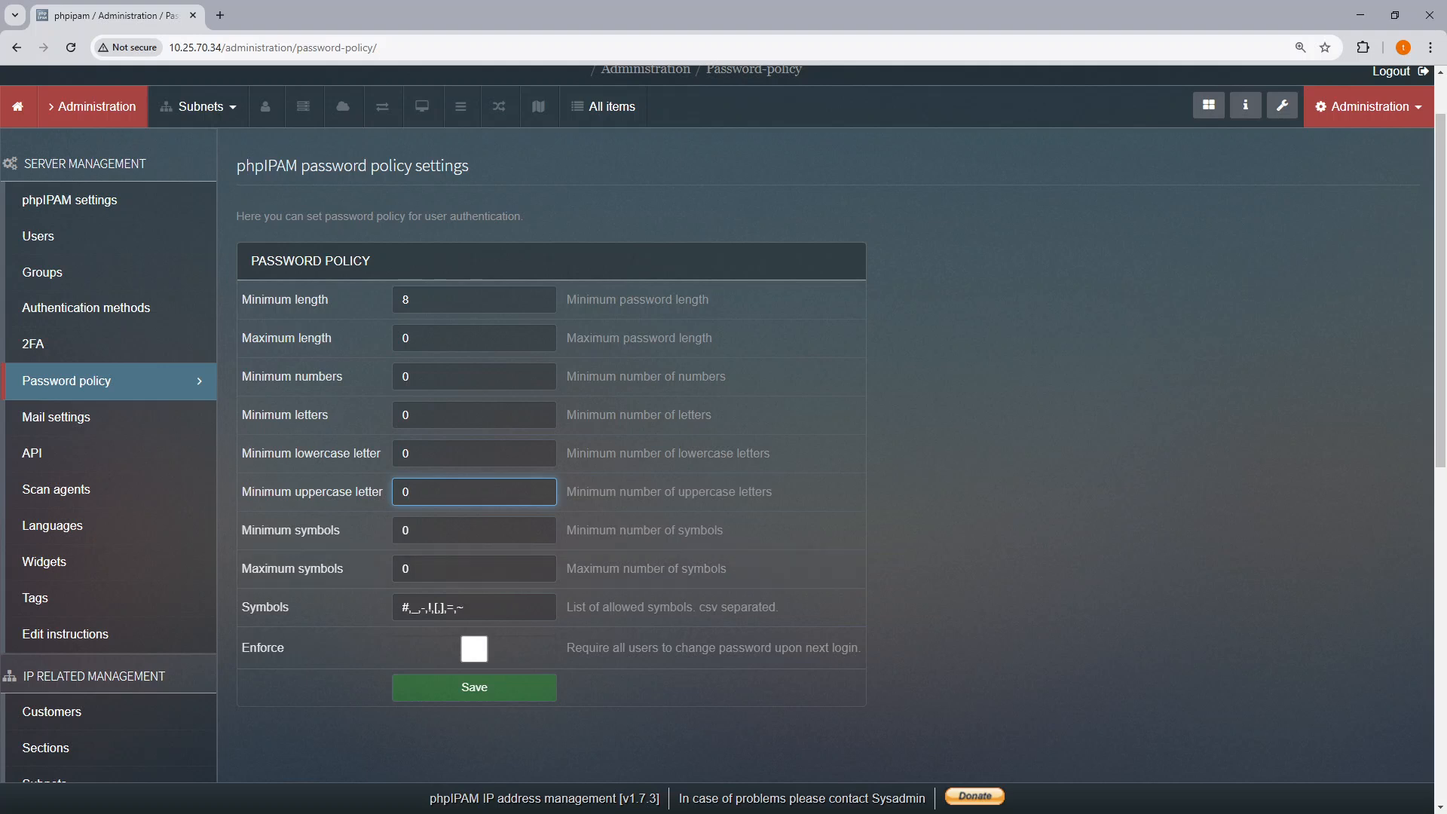
pyautogui.click(474, 649)
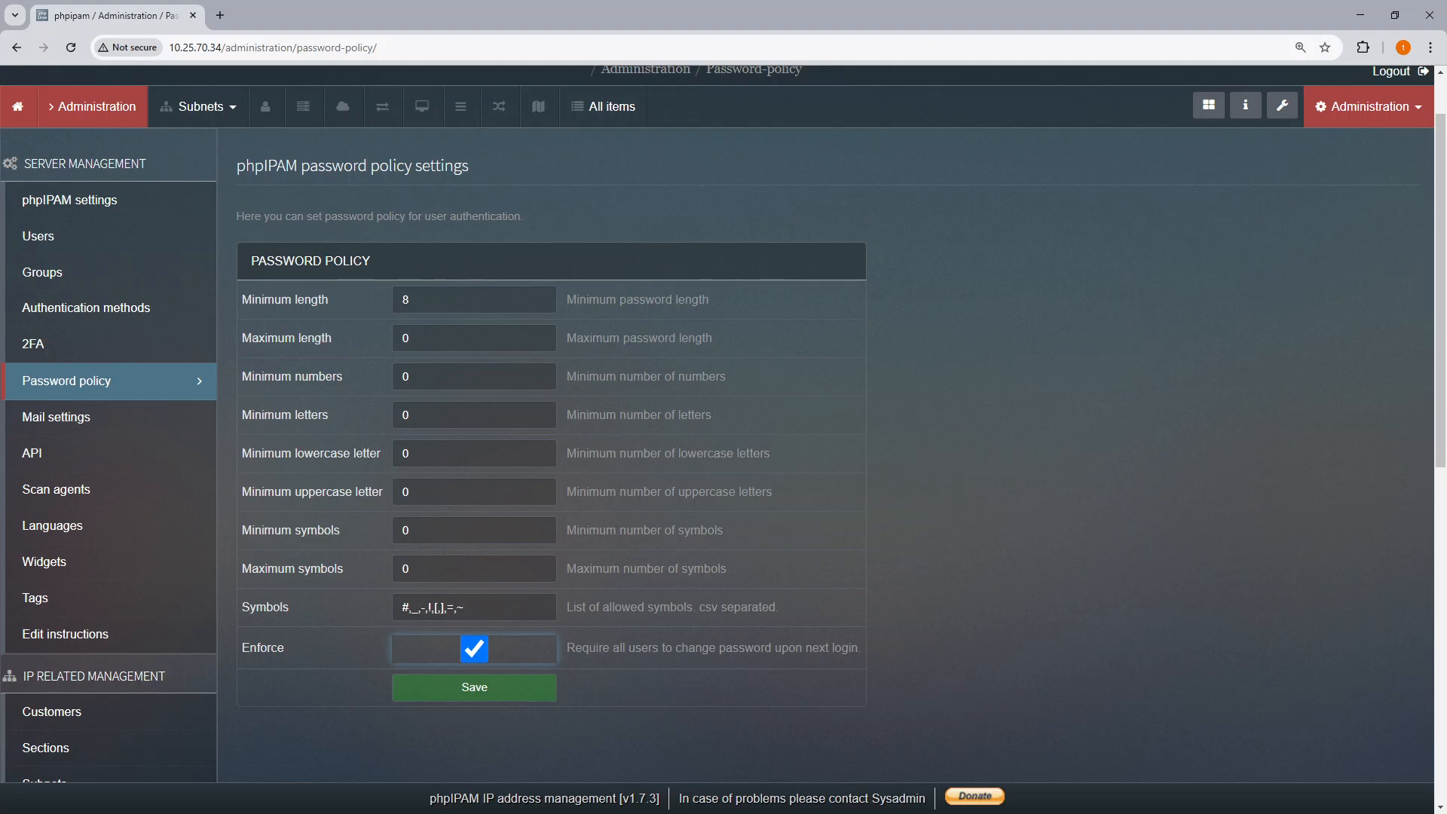
pyautogui.click(472, 651)
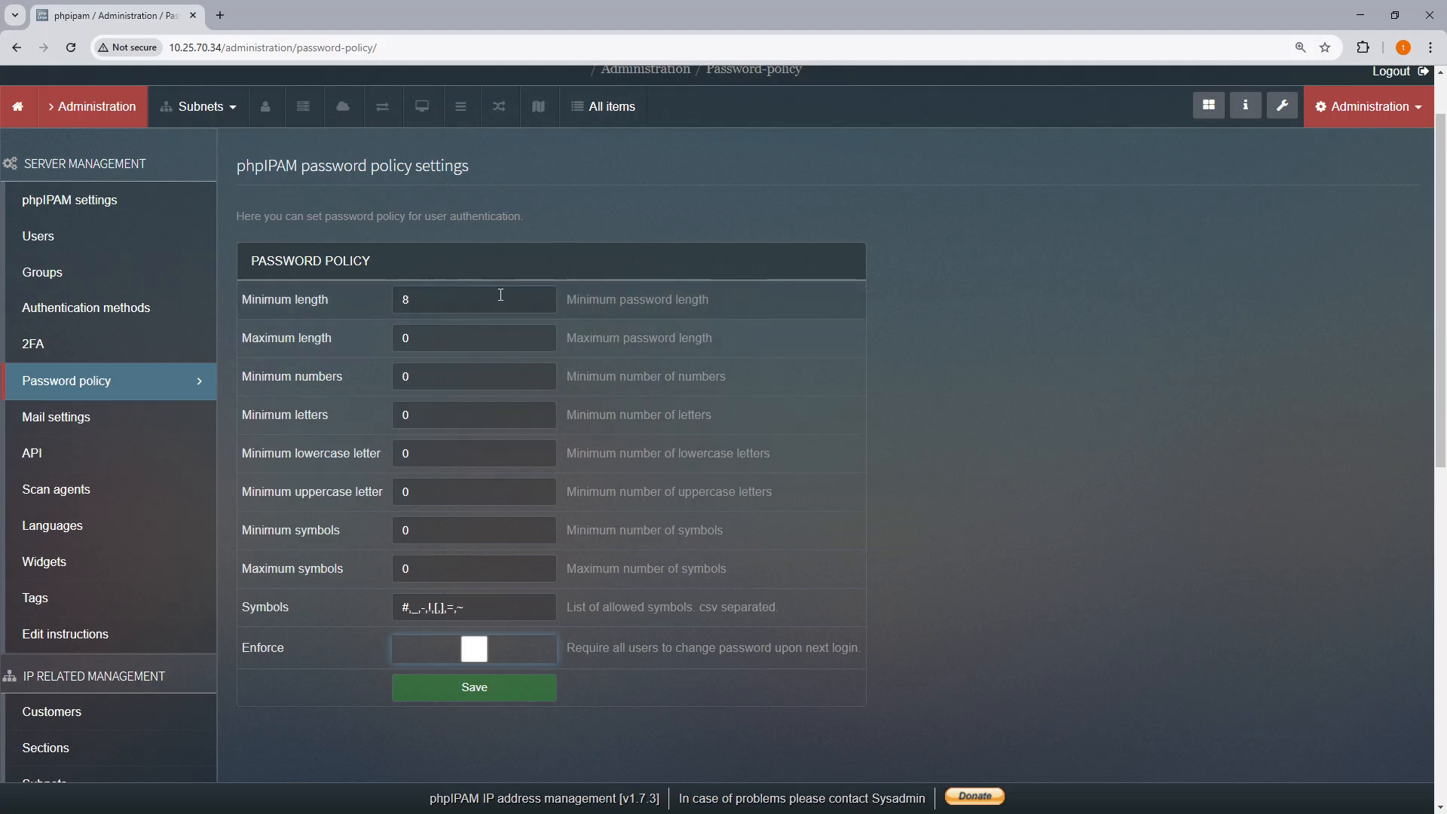
# Step: Set the minimum password length to 12
pyautogui.click(431, 302)
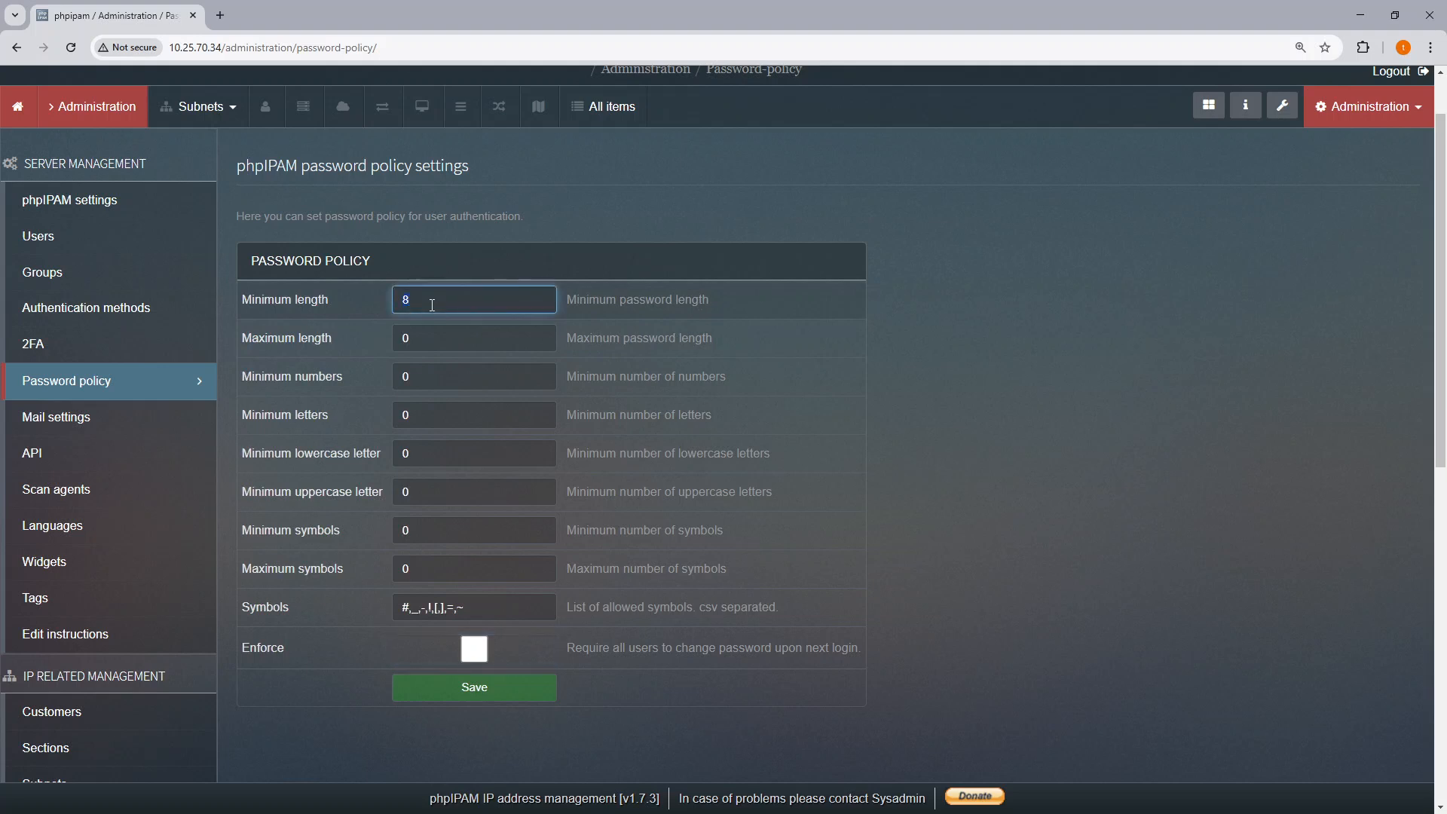
pyautogui.write('12')
pyautogui.press('Tab')
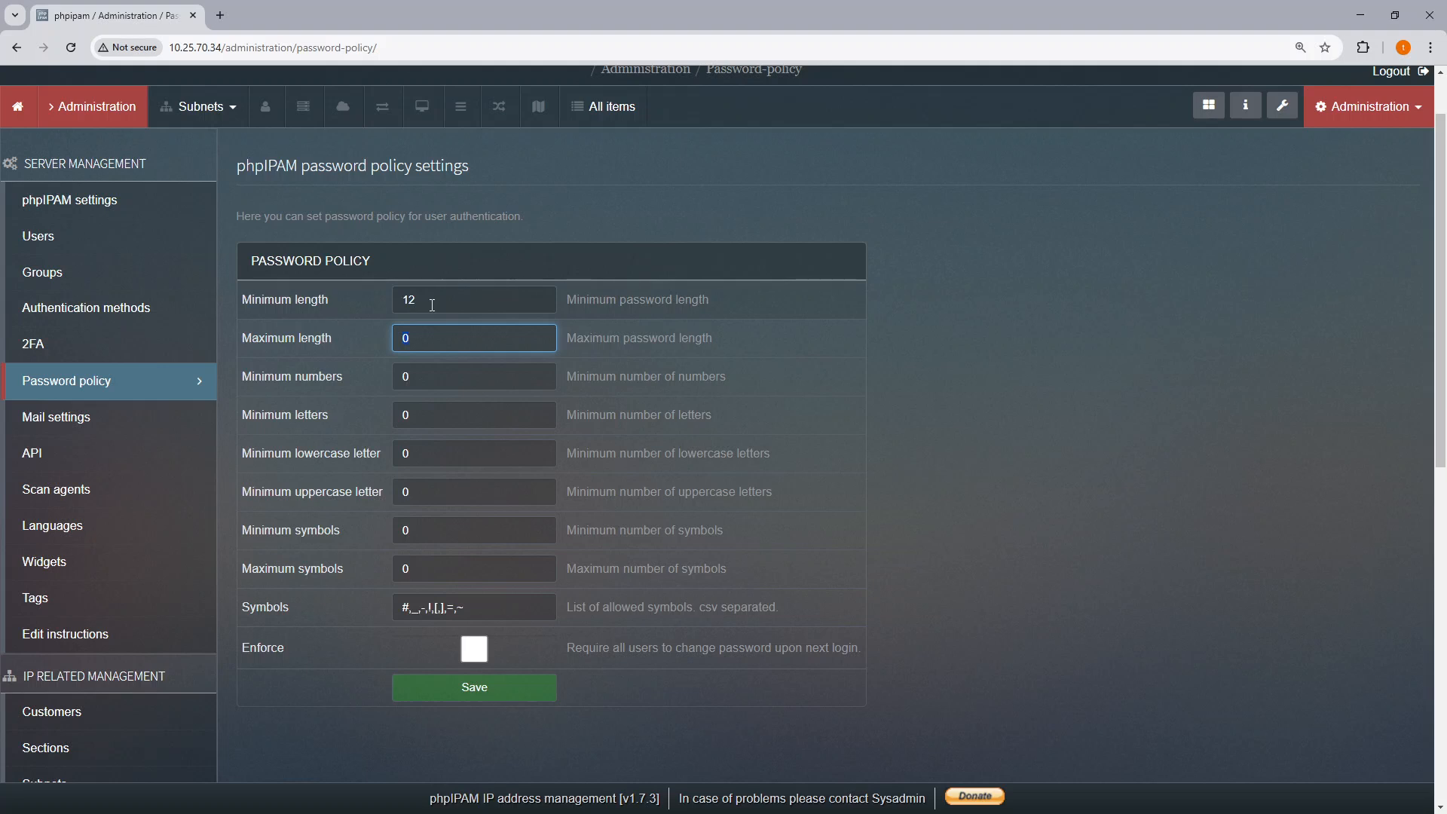
# Step: Require at least 2 numbers, 2 letters, 2 lowercase and 2 uppercase letters, and save the password policy
pyautogui.press('Tab')
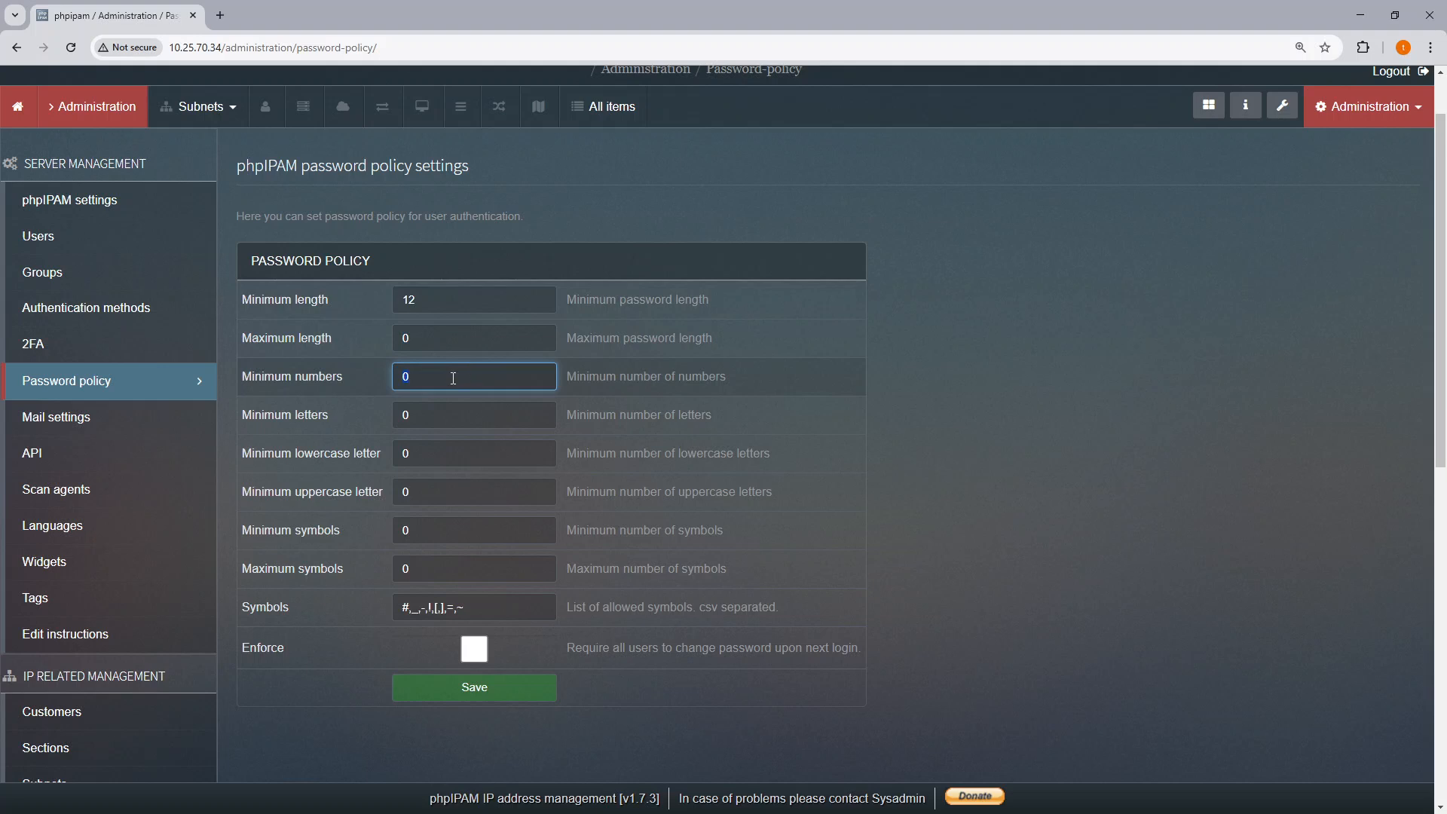
pyautogui.write('2')
pyautogui.press('Tab')
pyautogui.write('2')
pyautogui.click(456, 454)
pyautogui.write('2')
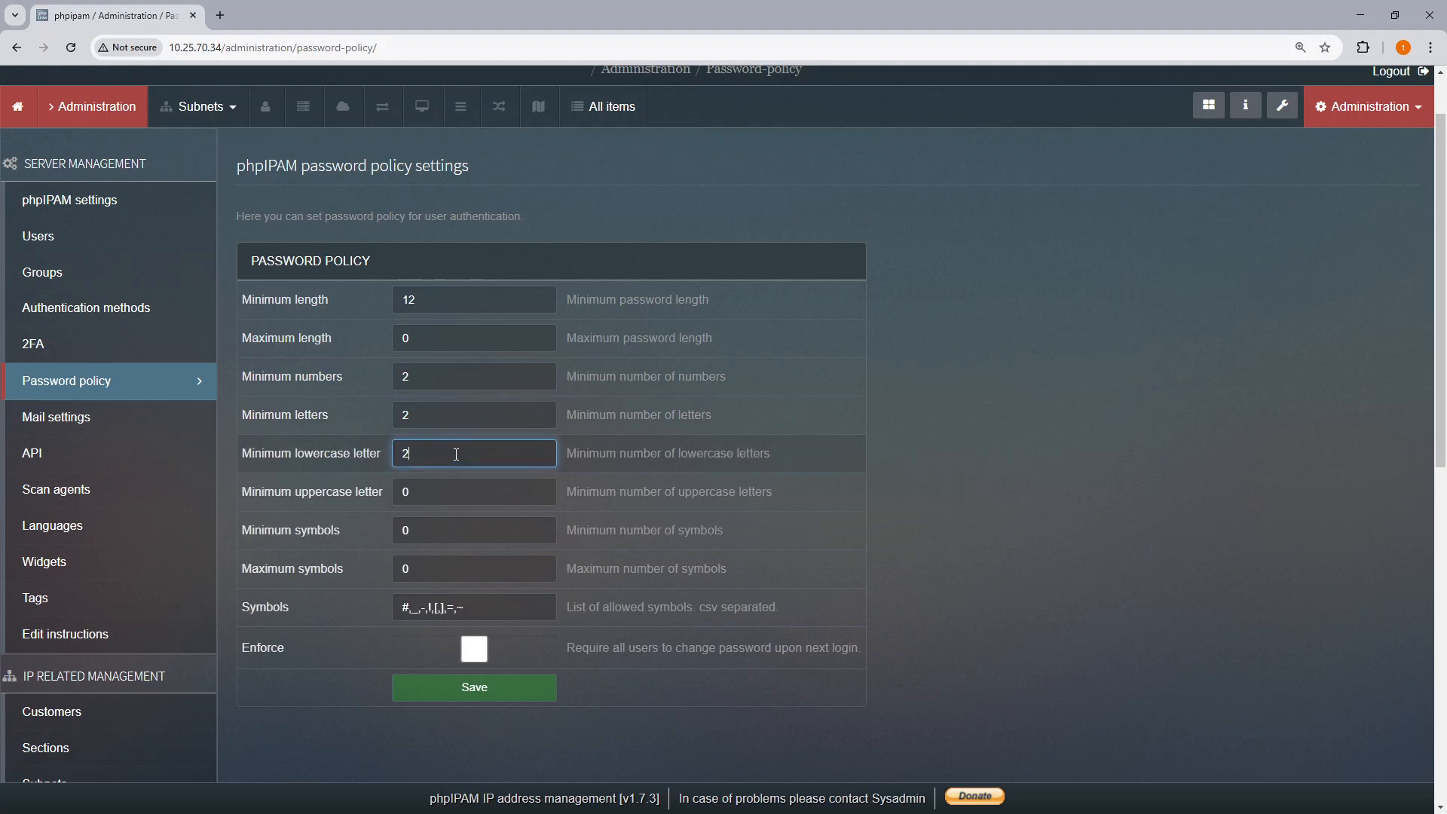
pyautogui.click(456, 492)
pyautogui.write('2')
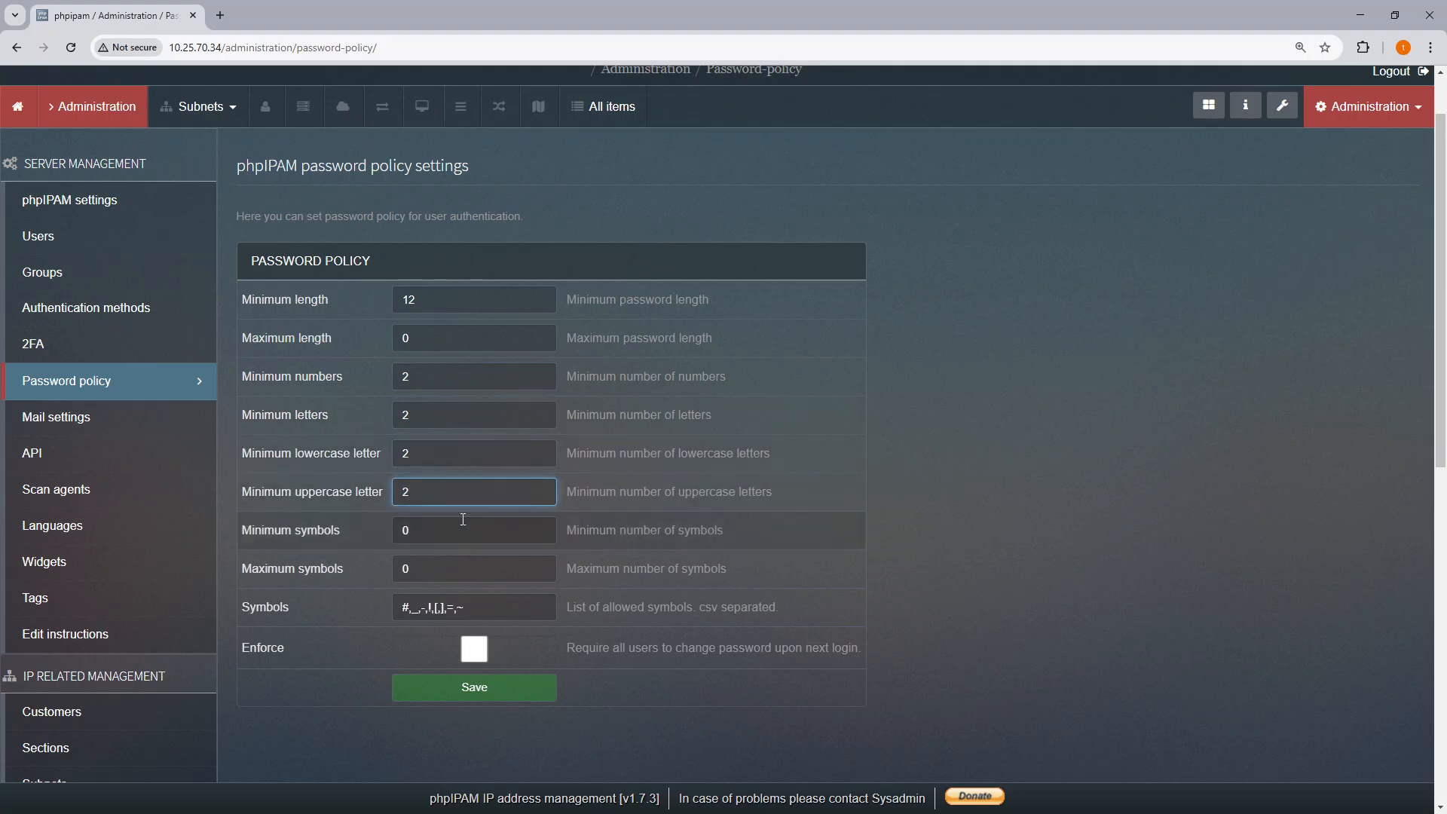
pyautogui.click(474, 687)
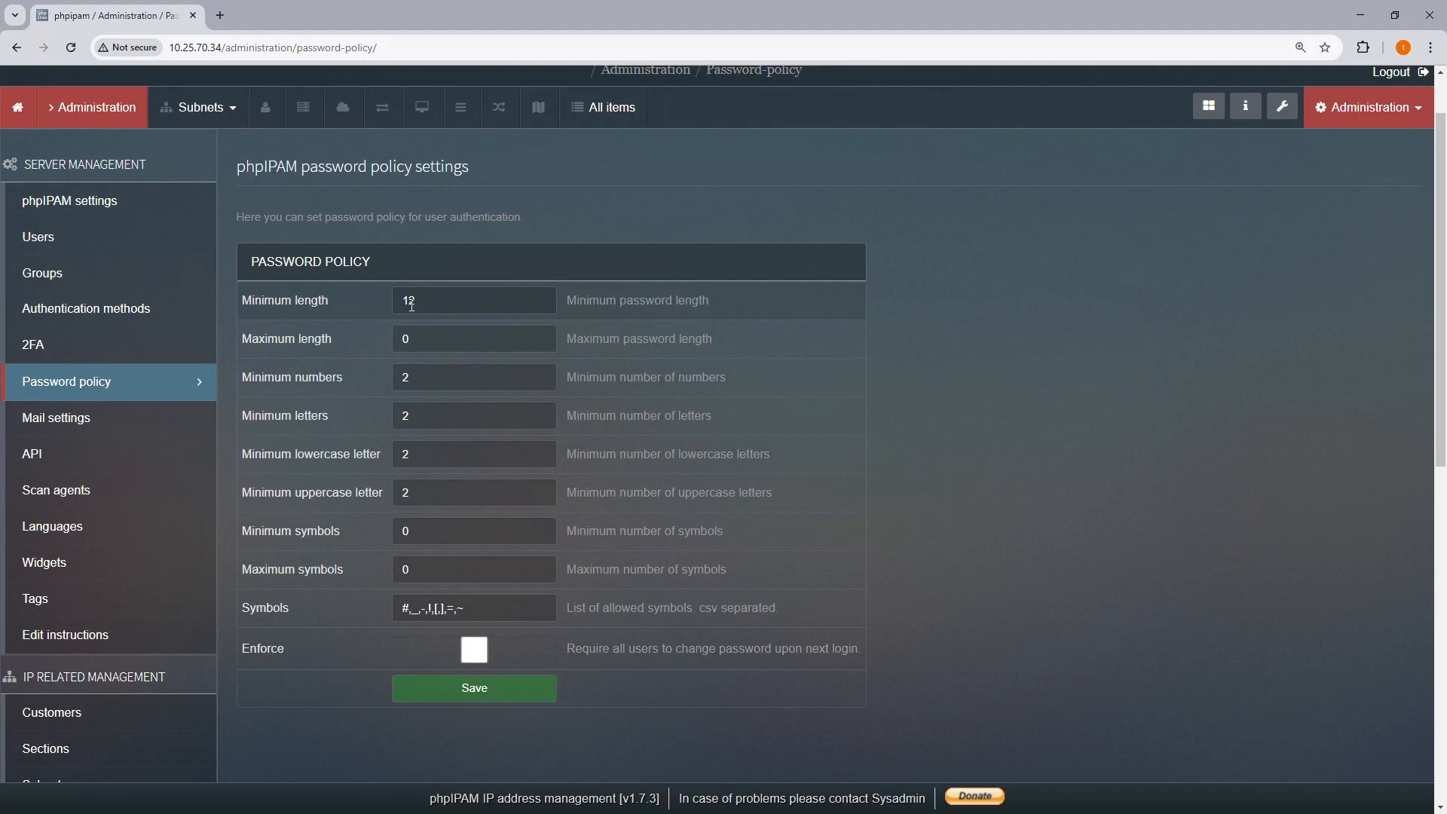
# Step: Start creating a new user and fill in the real name, username and e-mail address from autofill
pyautogui.click(41, 236)
pyautogui.click(283, 294)
pyautogui.click(553, 223)
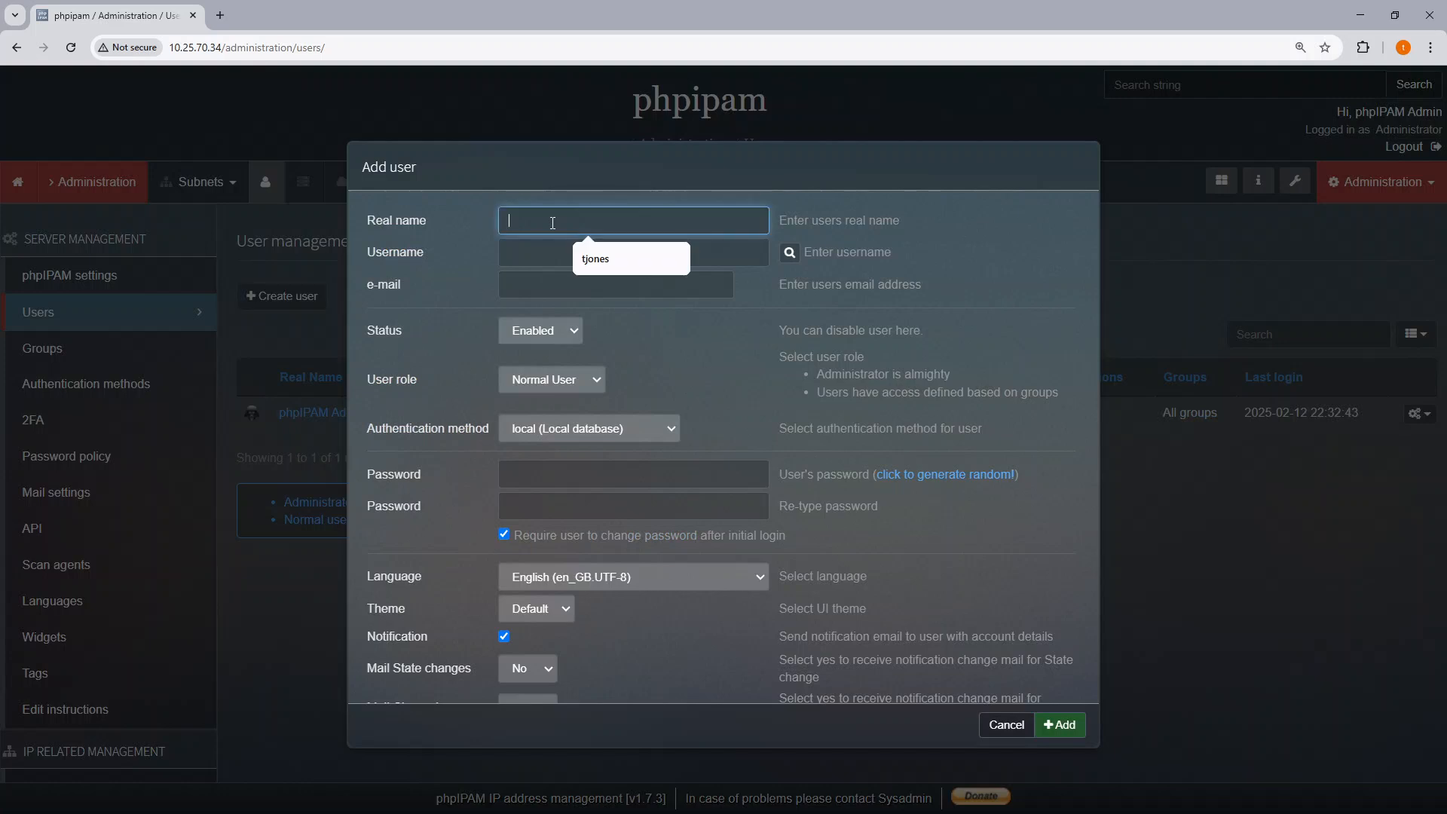
pyautogui.click(595, 259)
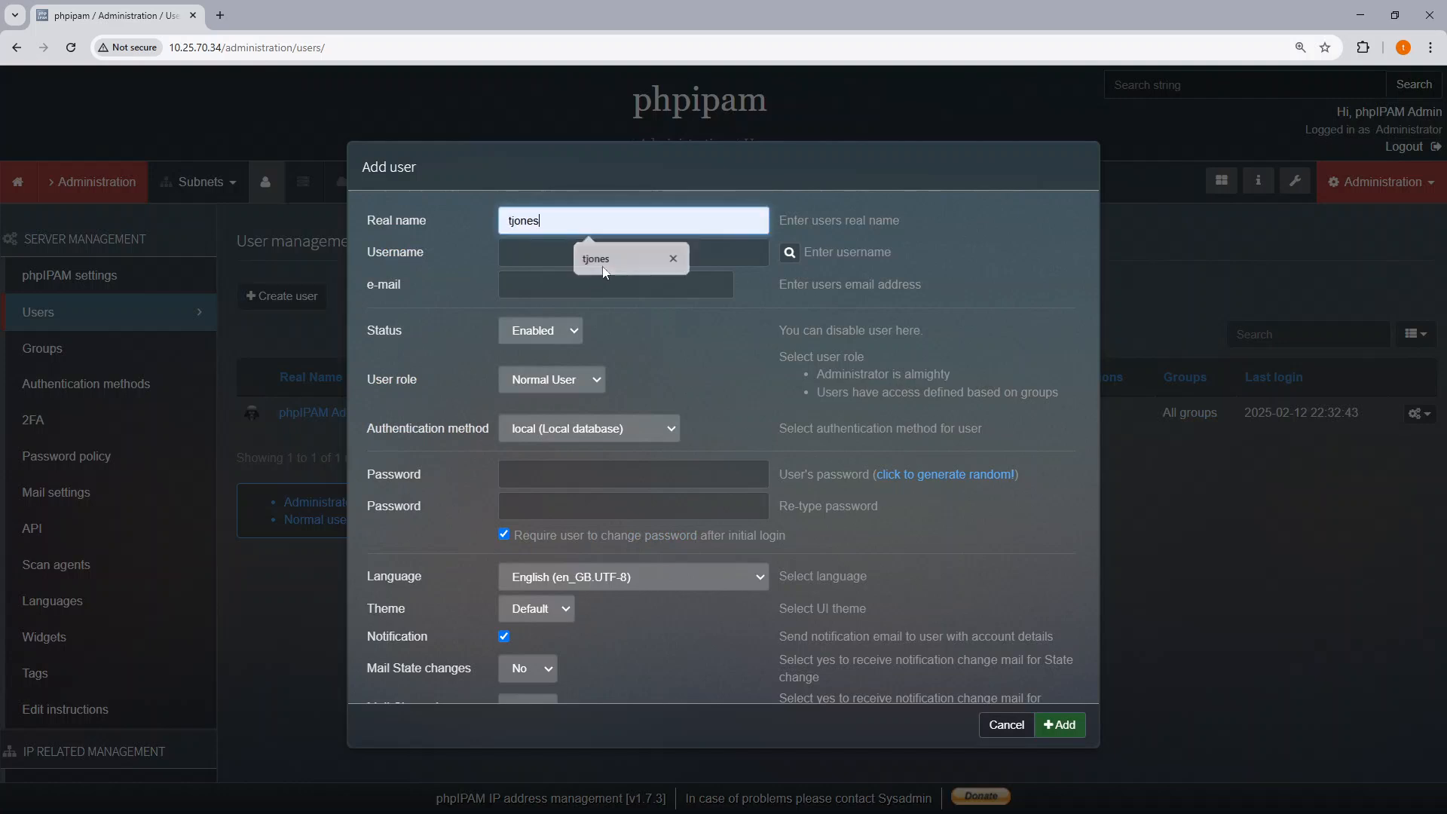
pyautogui.click(597, 252)
pyautogui.click(603, 291)
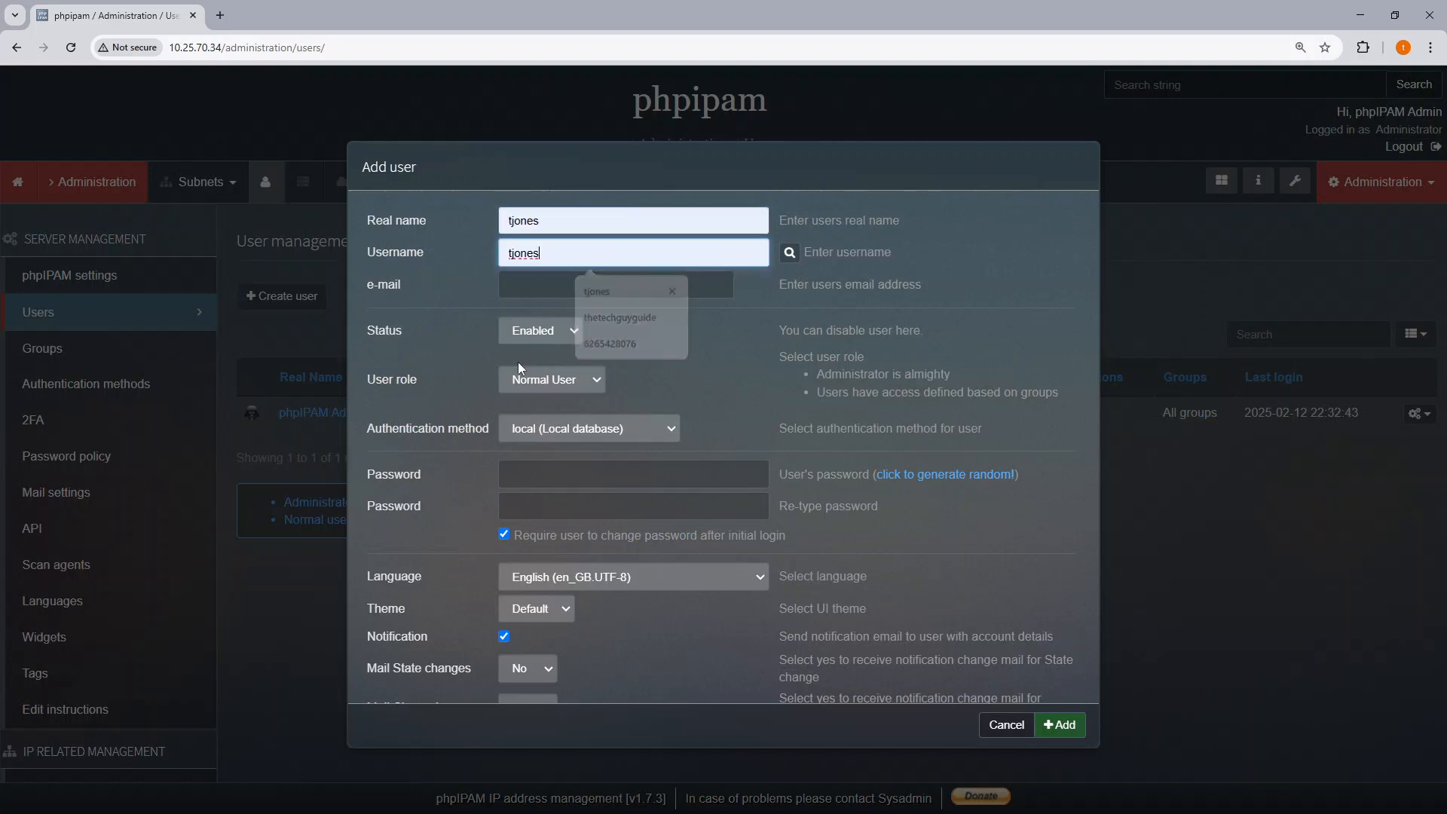
pyautogui.click(542, 284)
pyautogui.click(729, 332)
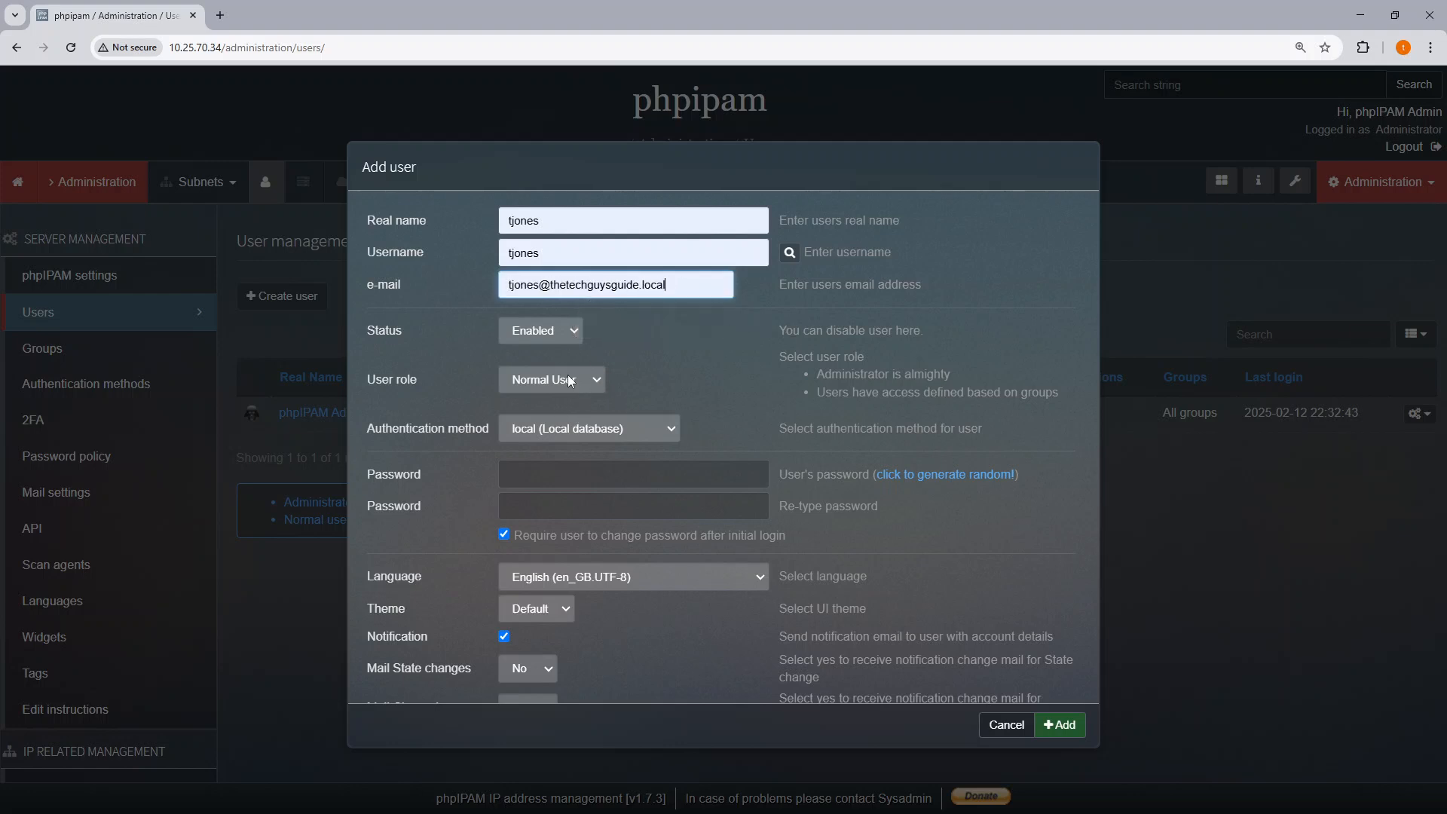
# Step: Enter a custom account password in both password fields and untick the required change after first login
pyautogui.click(559, 475)
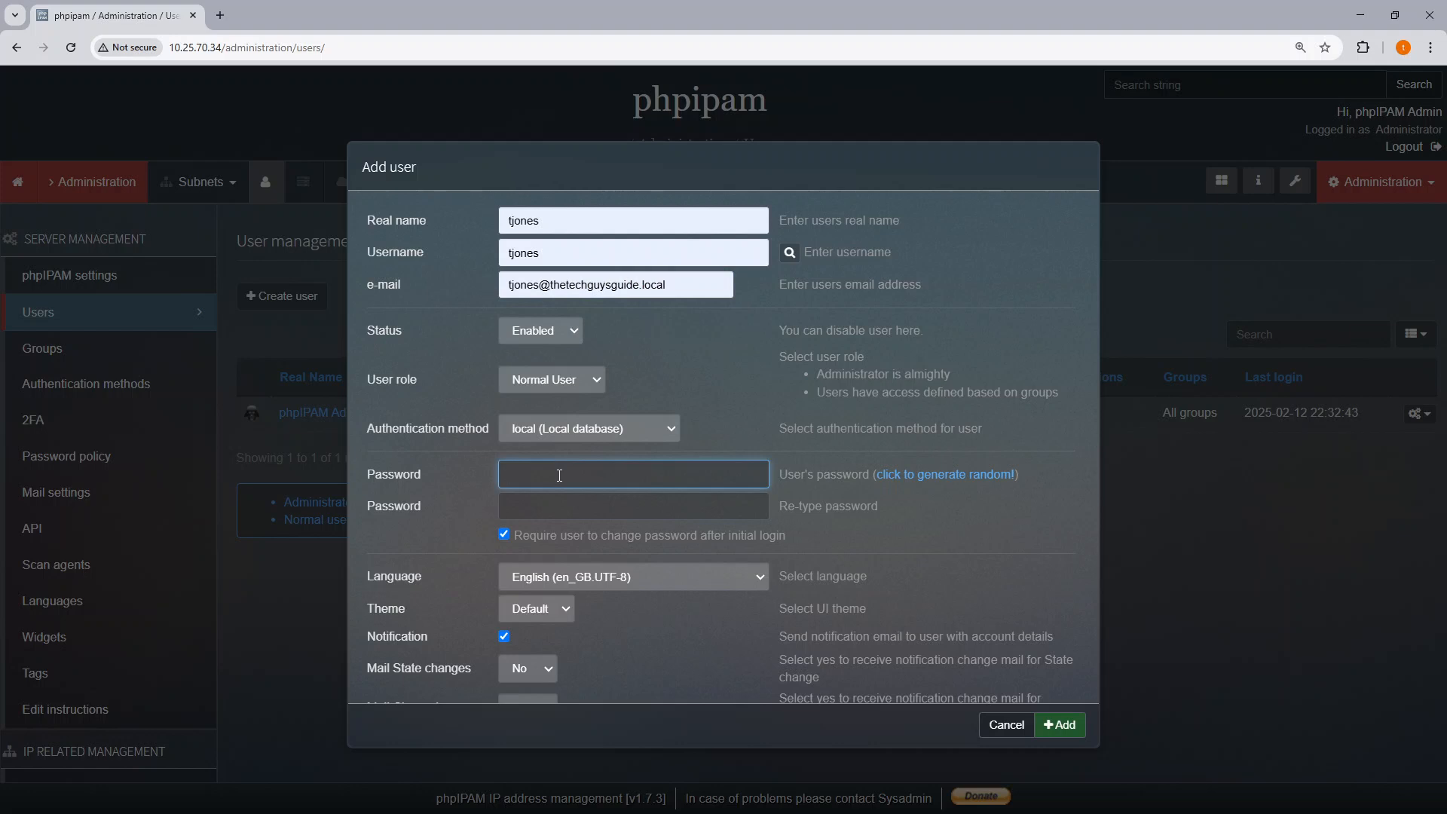
pyautogui.click(914, 475)
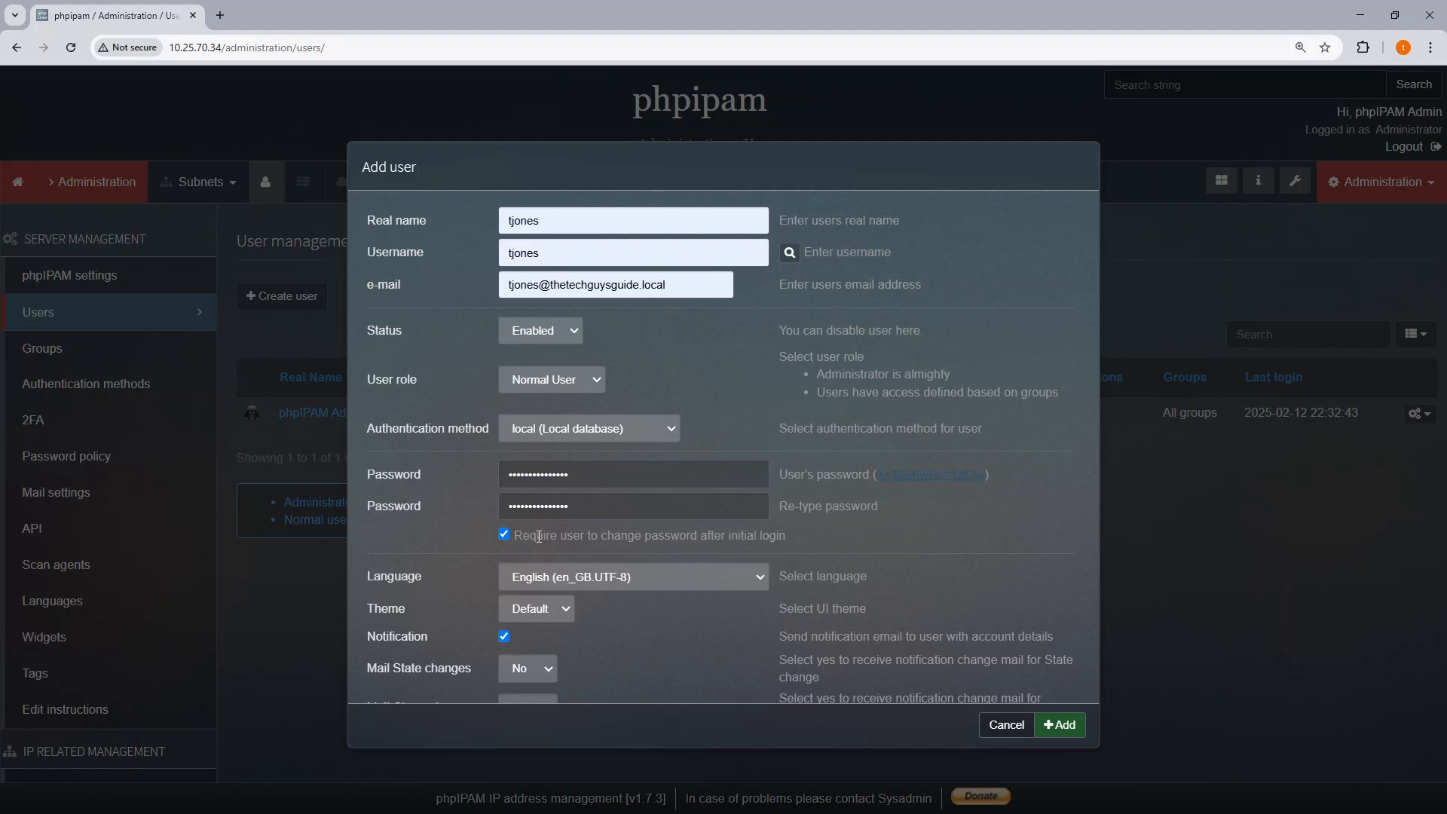
pyautogui.doubleClick(593, 480)
pyautogui.write('••••••••')
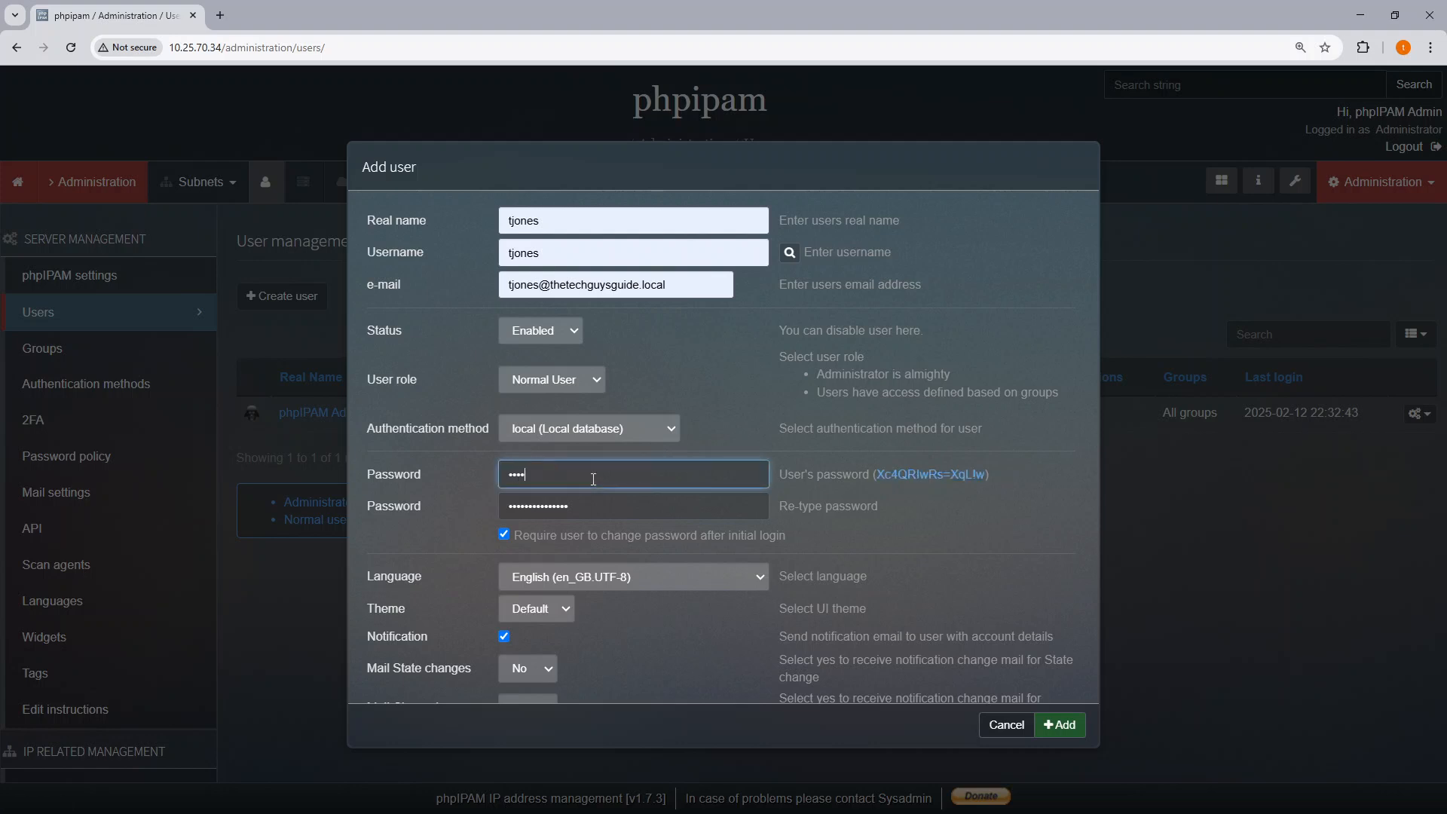
pyautogui.press('Tab')
pyautogui.press('Tab')
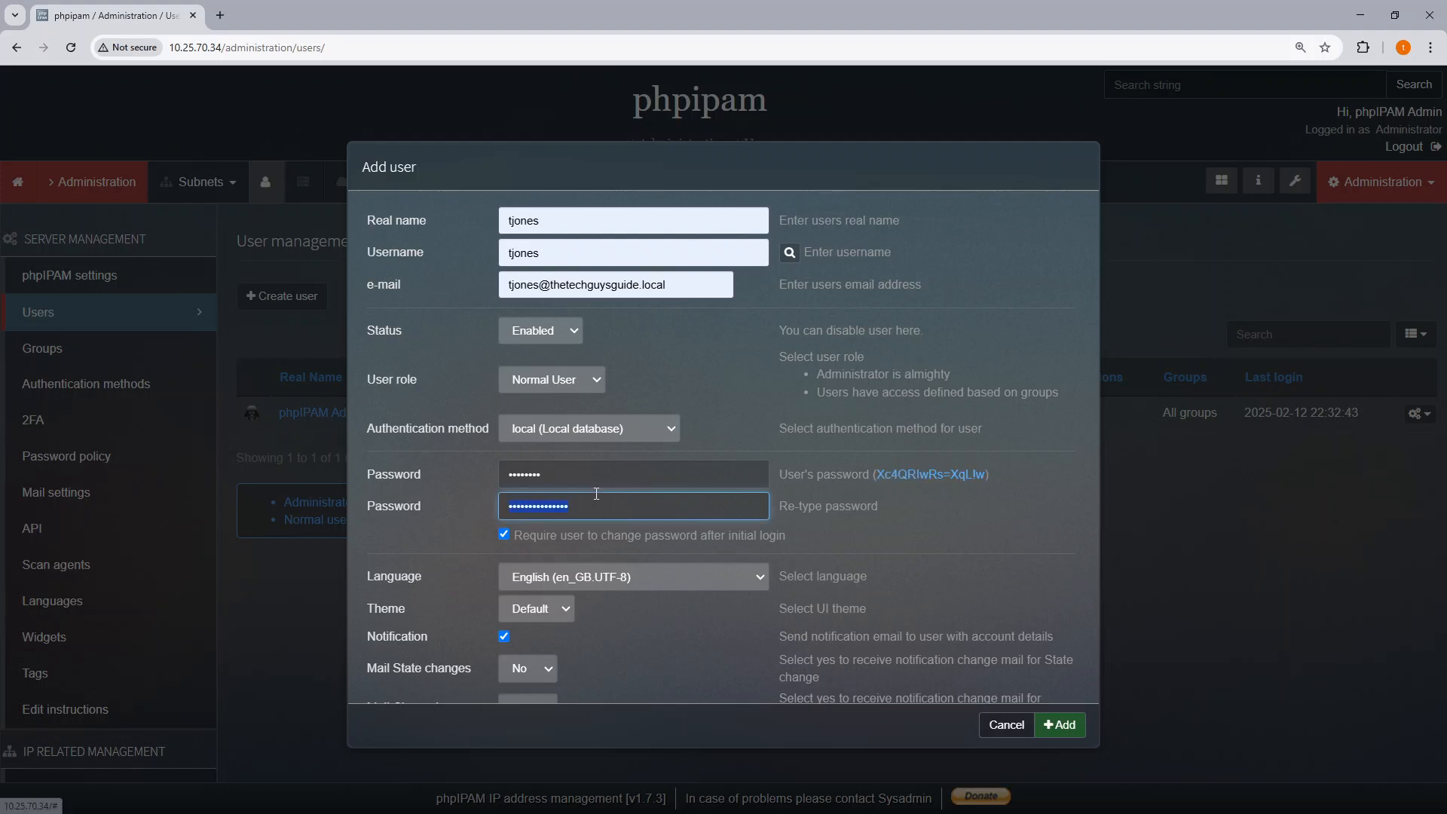
pyautogui.write('••••••••')
pyautogui.click(504, 534)
# Step: Add the user to the Operators group and submit the new user
pyautogui.scroll(-2, 744, 653)
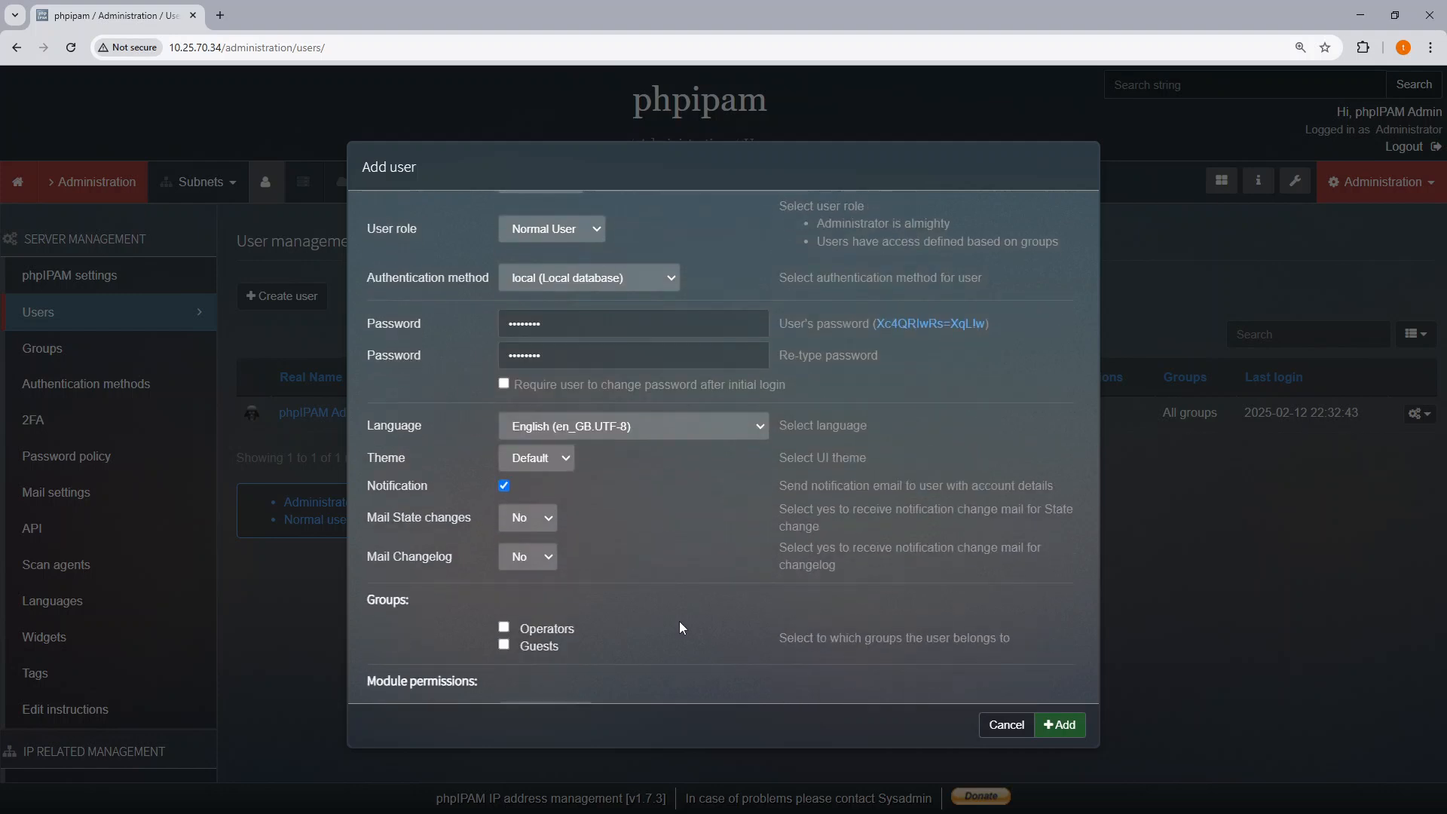
pyautogui.scroll(-2, 677, 628)
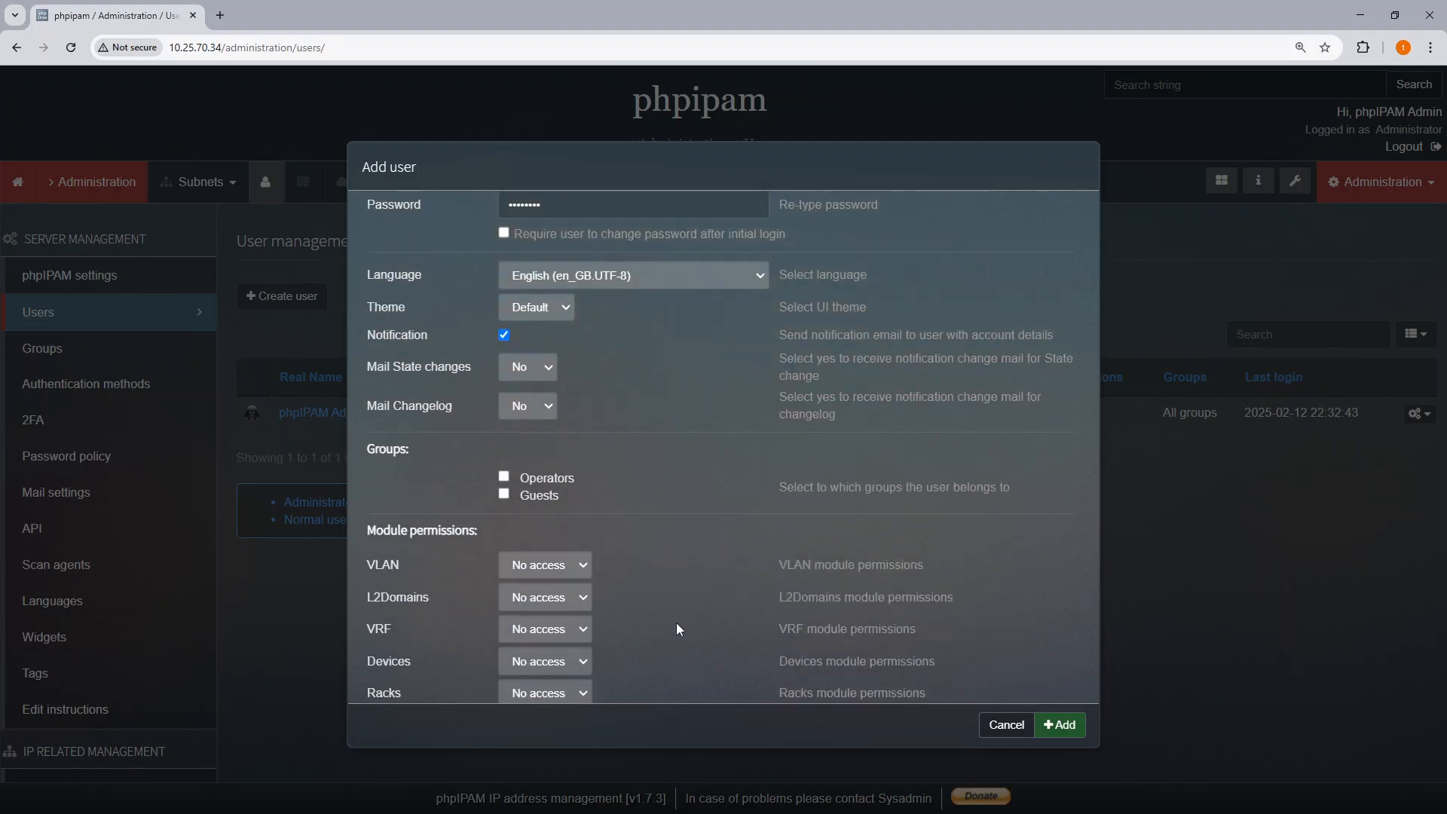
pyautogui.click(503, 476)
pyautogui.click(1059, 724)
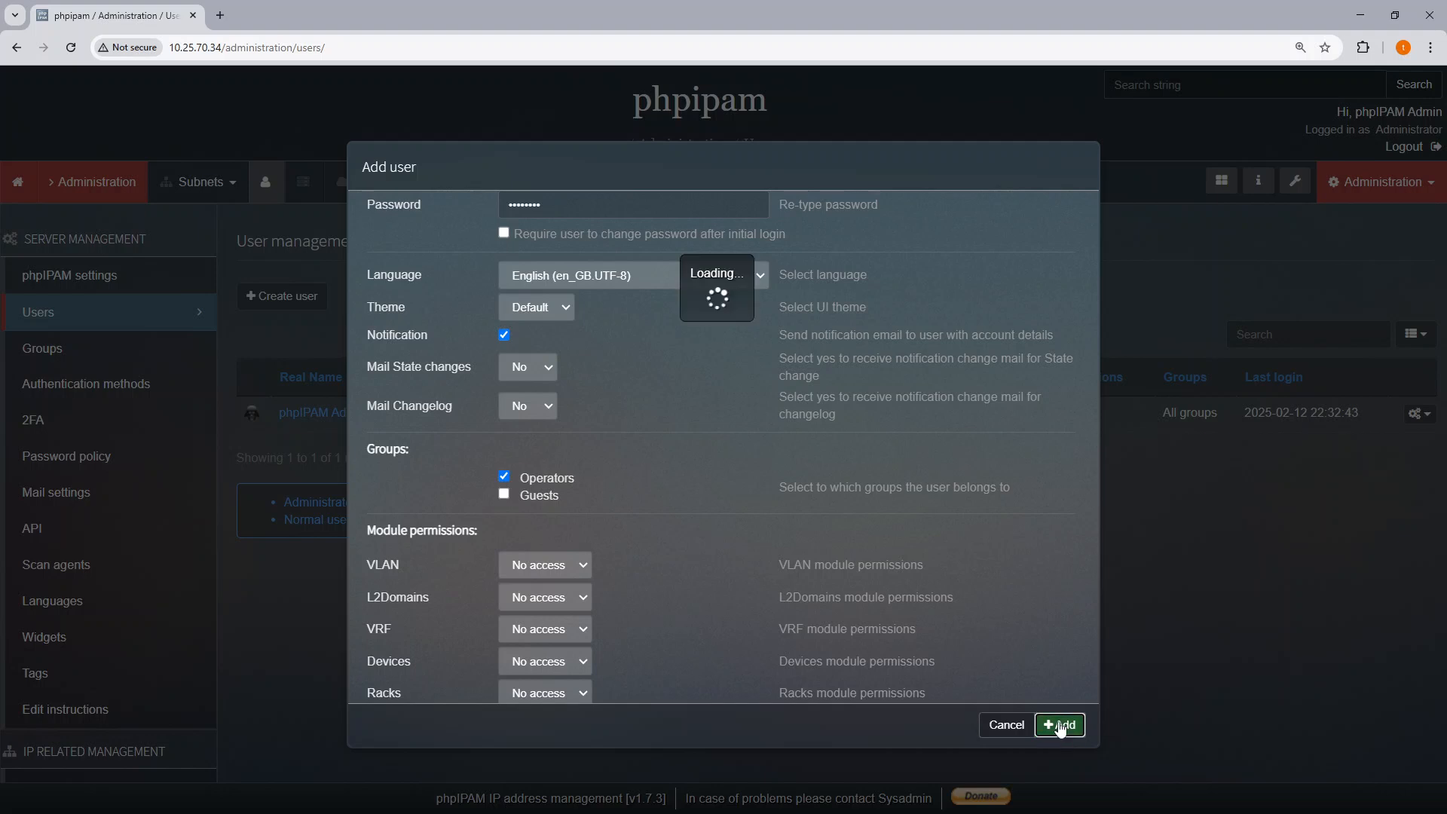
# Step: Re-enter a longer account password in both password fields
pyautogui.scroll(-1, 643, 618)
pyautogui.scroll(-1, 591, 761)
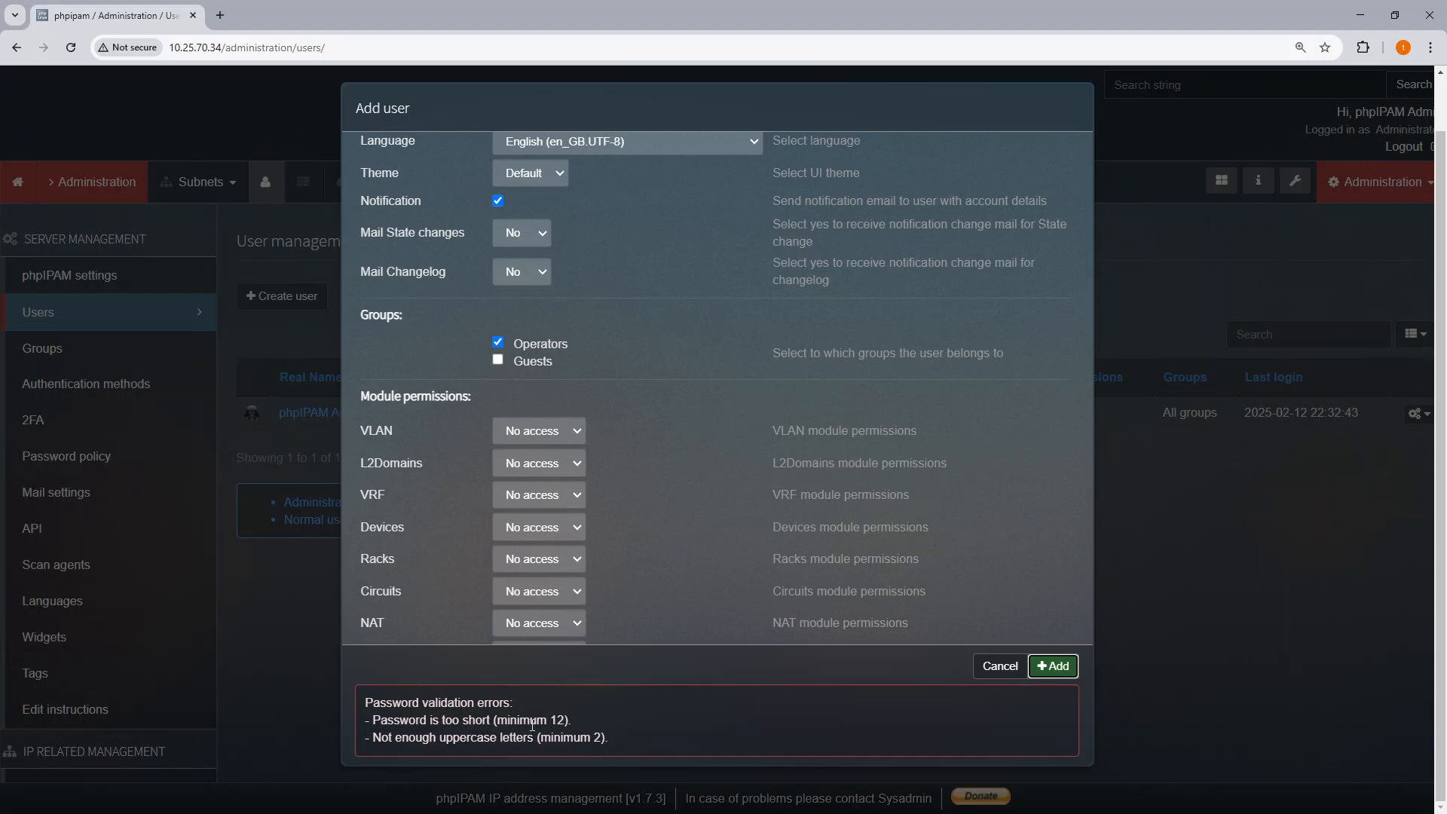
pyautogui.scroll(1, 496, 726)
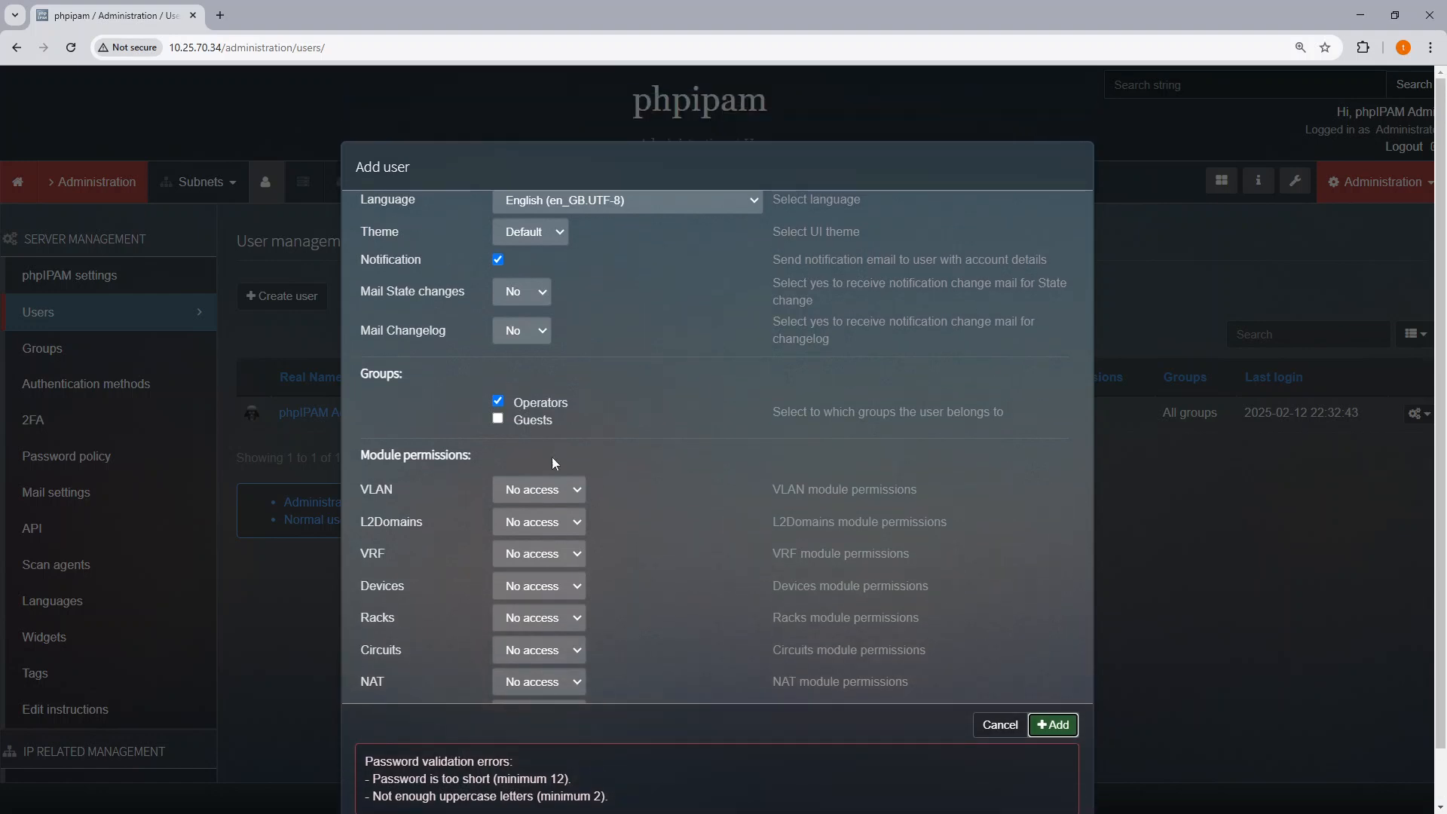
pyautogui.scroll(5, 573, 482)
pyautogui.doubleClick(574, 474)
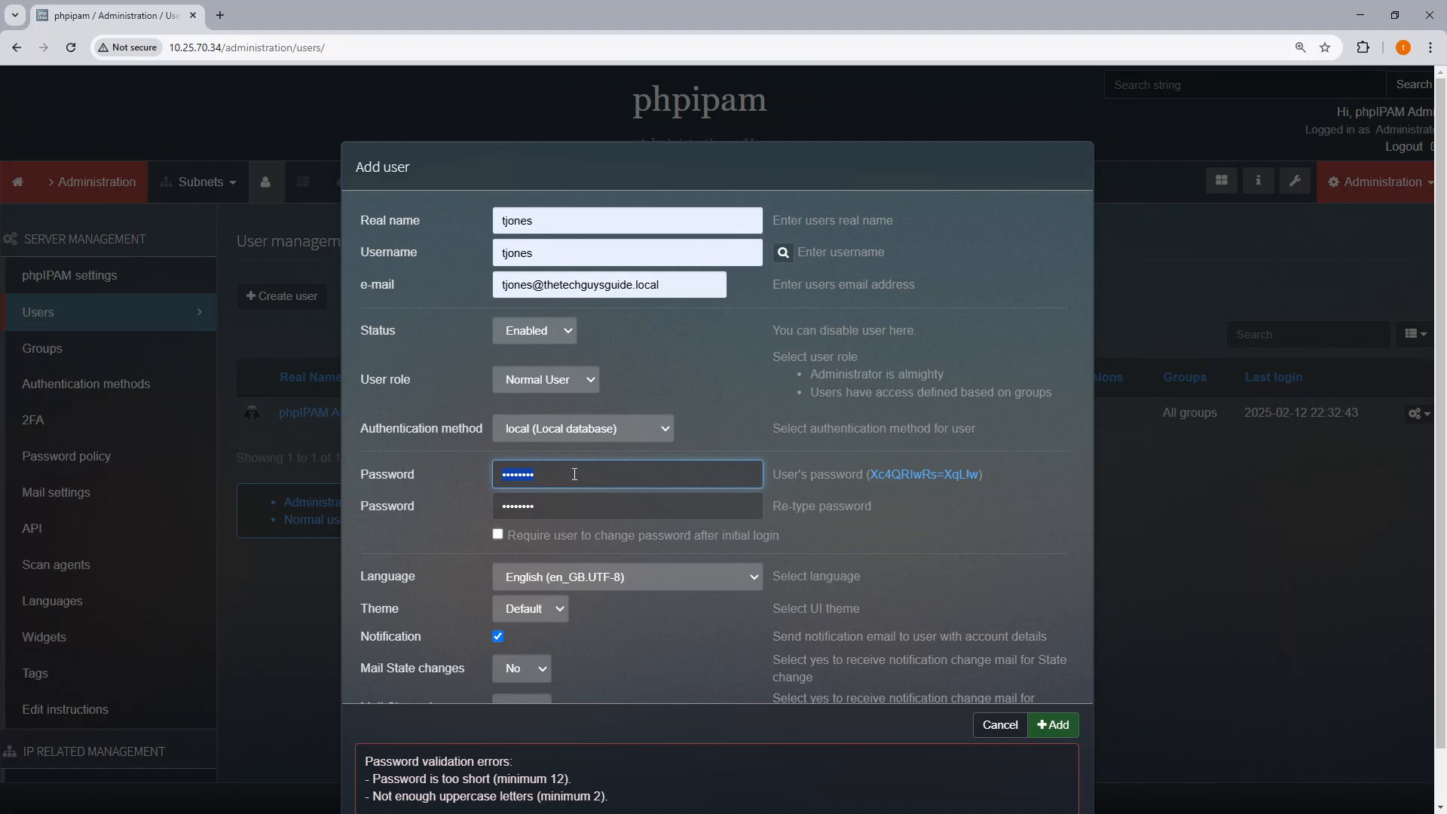
pyautogui.write('•••••••••••••••')
pyautogui.press('Tab')
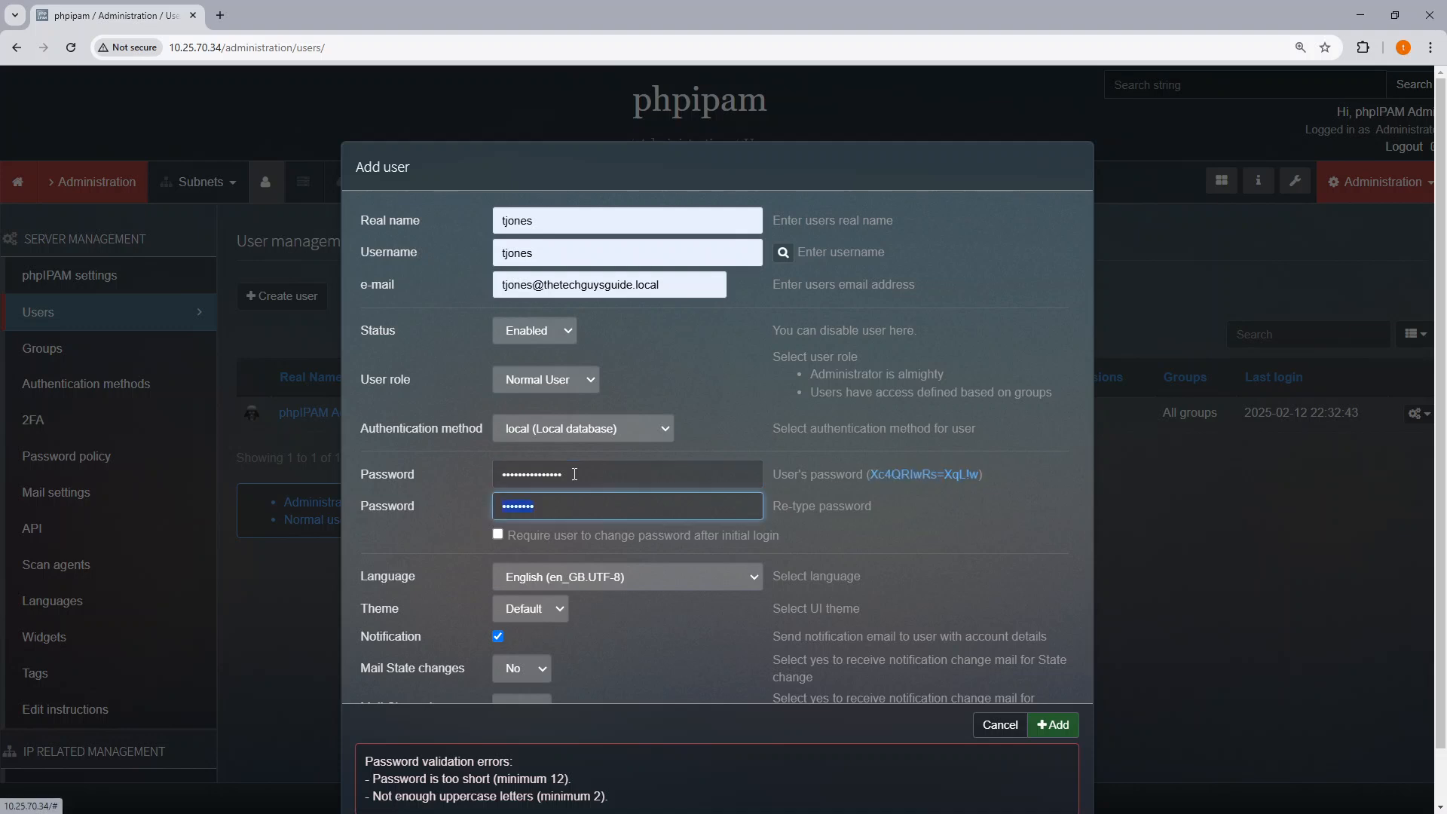
pyautogui.write('•••••••••••••')
pyautogui.scroll(-7, 717, 557)
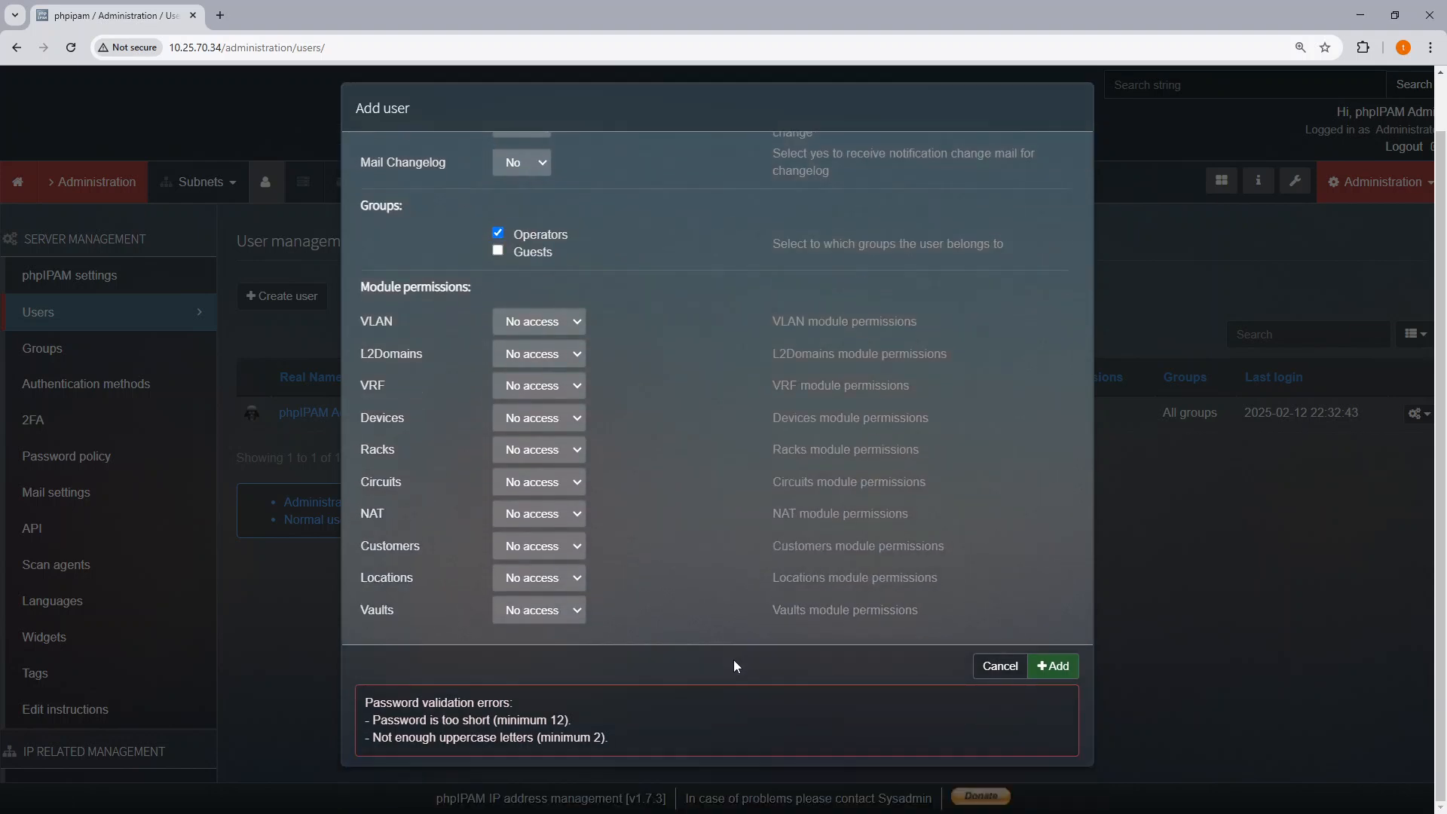
# Step: Submit the user form and retype the account password in both password fields
pyautogui.click(1054, 666)
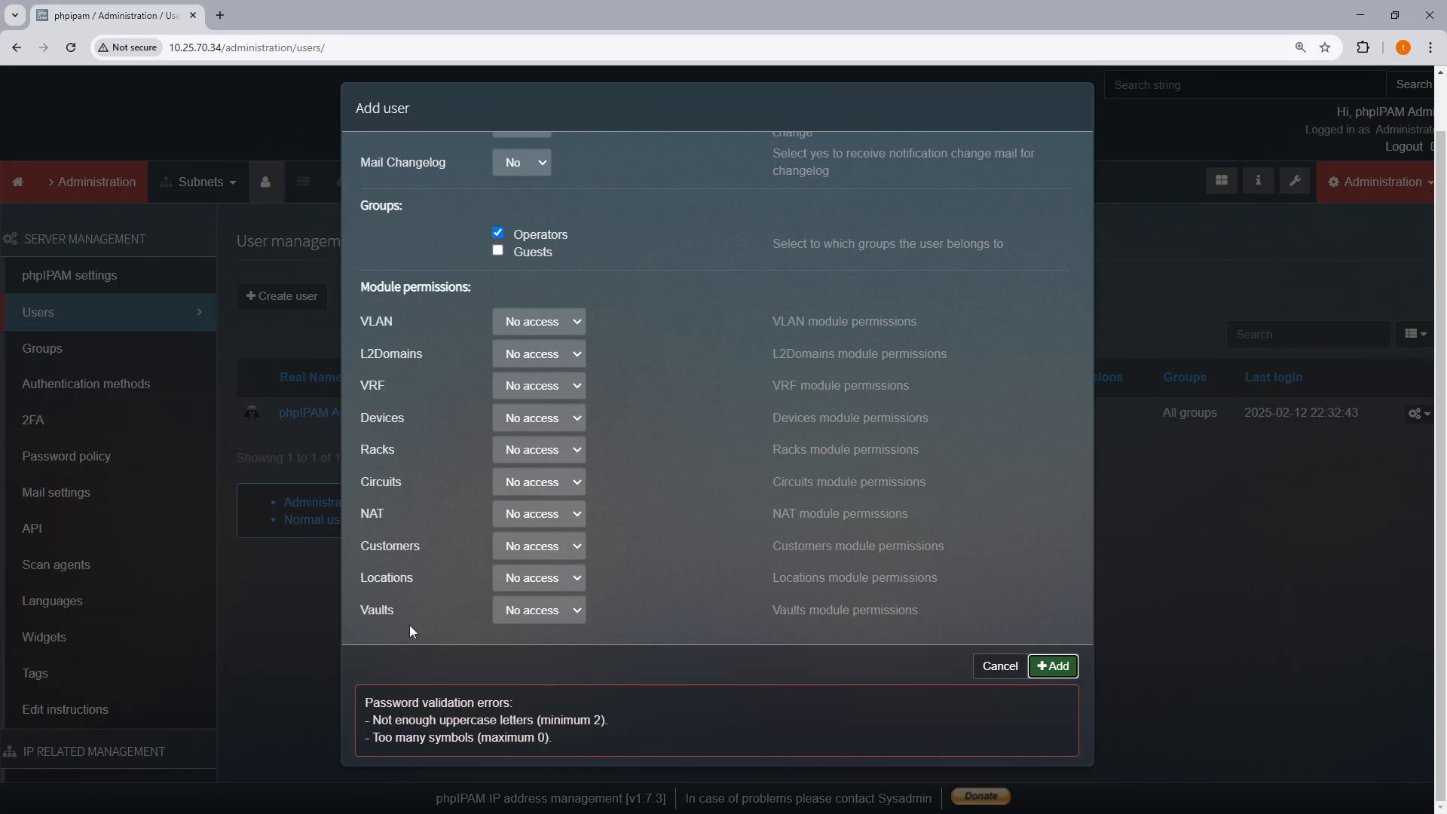
pyautogui.scroll(10, 409, 627)
pyautogui.doubleClick(624, 481)
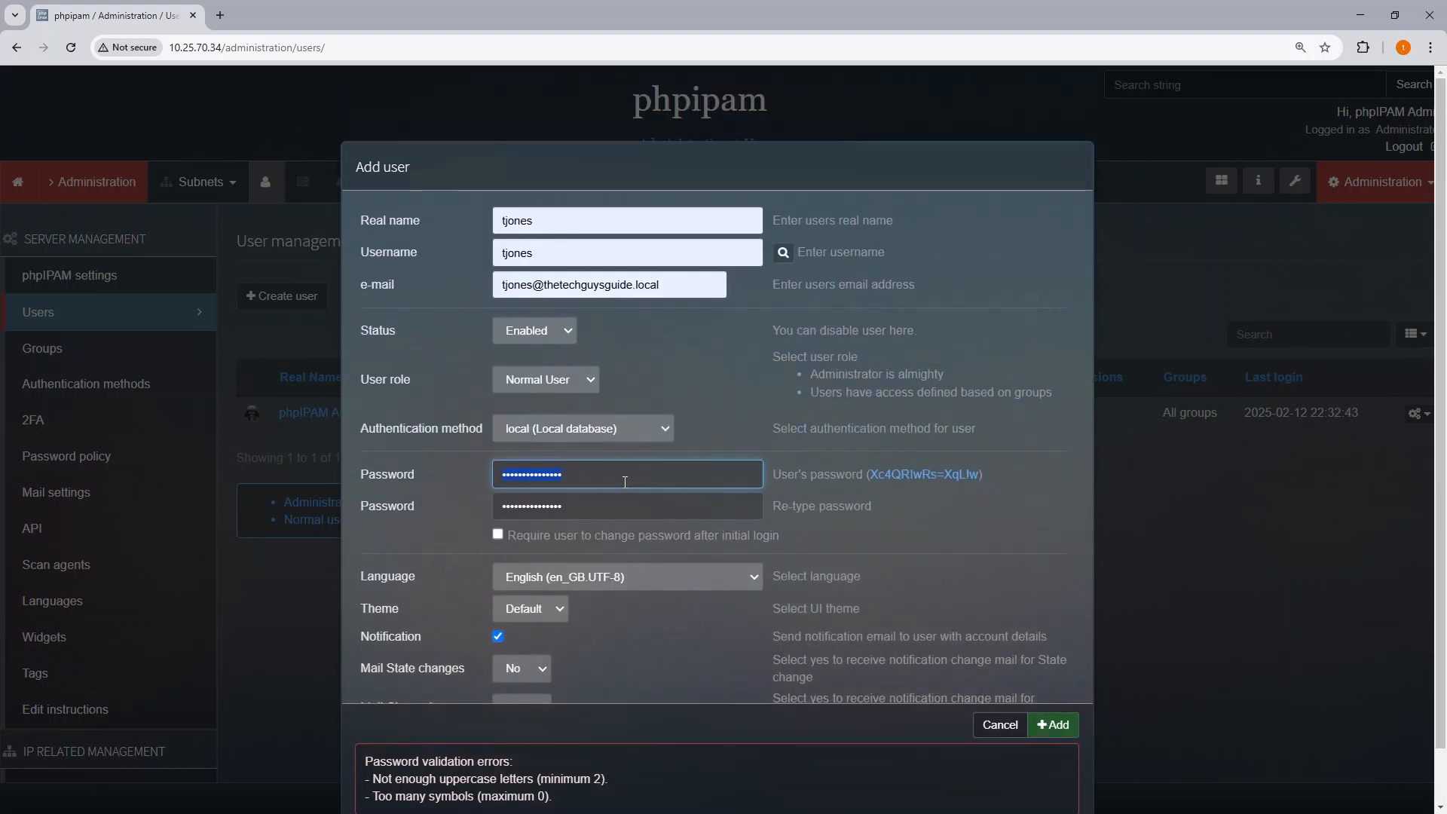
pyautogui.press('BackSpace')
pyautogui.press('BackSpace')
pyautogui.press('Tab')
pyautogui.press('Tab')
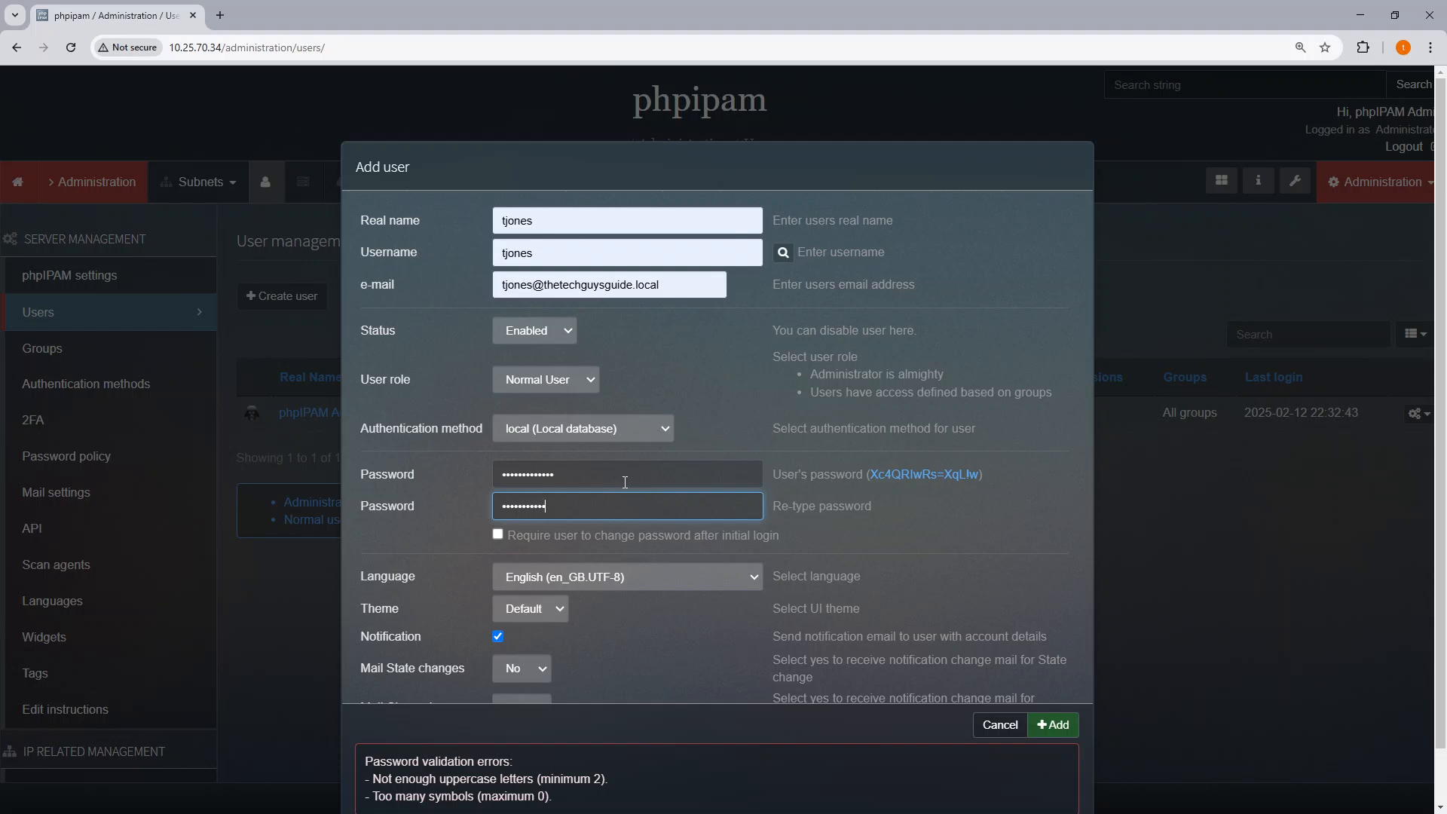
# Step: Clear both password fields and paste the generated password into each of them
pyautogui.click(625, 482)
pyautogui.press('BackSpace')
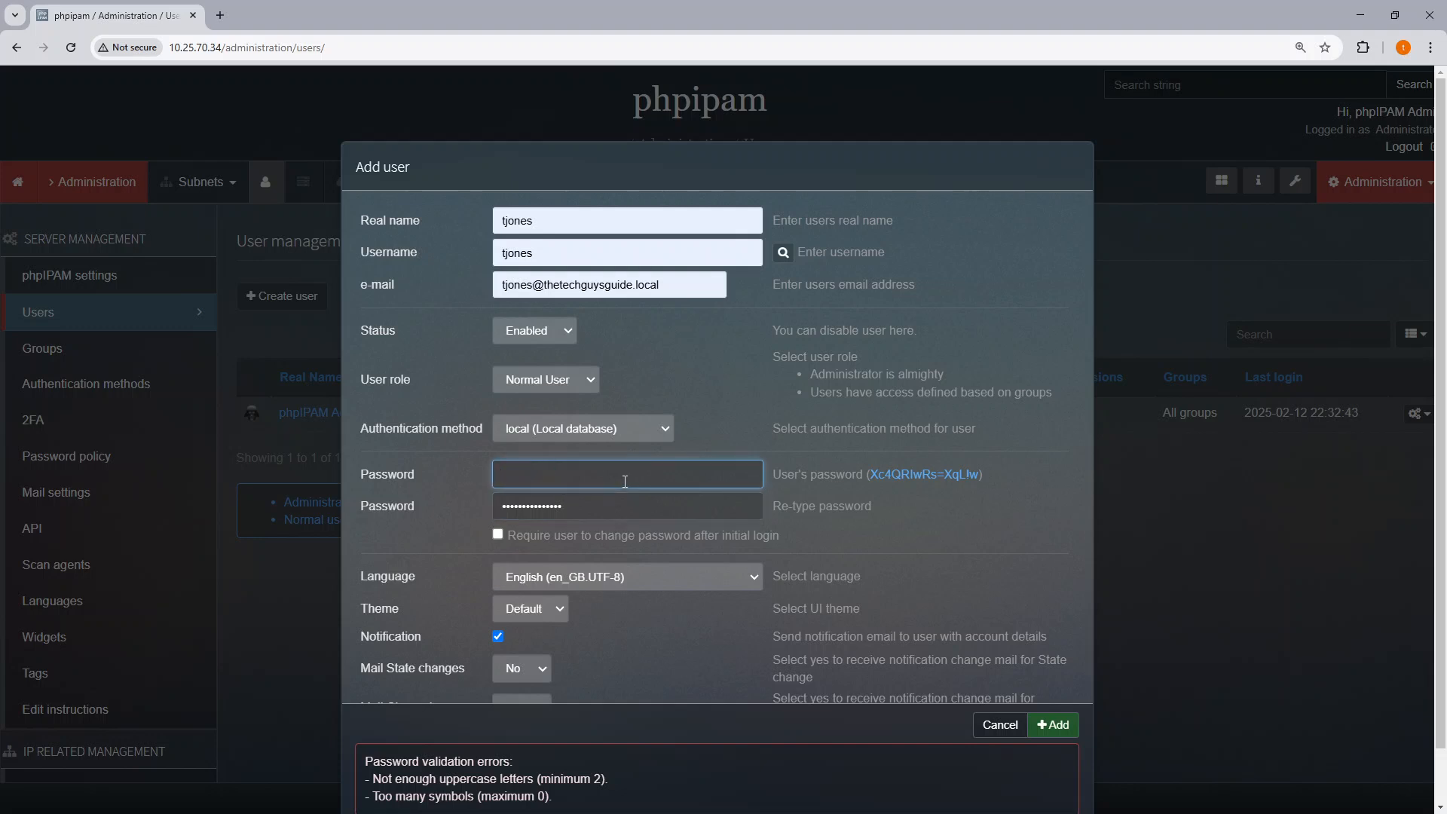
pyautogui.click(606, 506)
pyautogui.click(584, 473)
pyautogui.doubleClick(690, 508)
pyautogui.press('BackSpace')
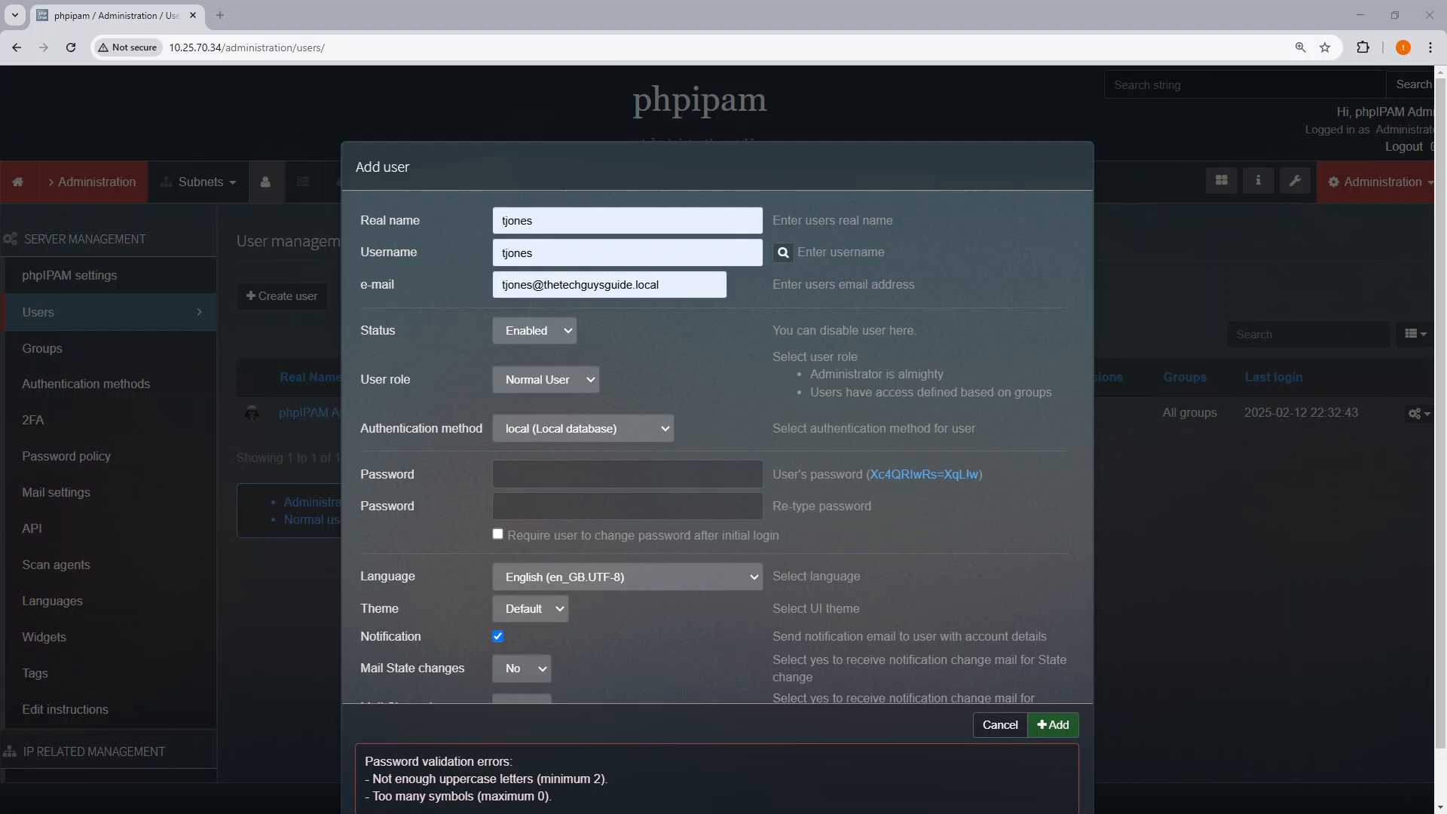
pyautogui.click(590, 470)
pyautogui.hotkey('ctrl', 'v')
pyautogui.click(591, 506)
pyautogui.hotkey('ctrl', 'v')
# Step: Submit the new user, reselecting both password fields and resubmitting the form
pyautogui.scroll(-6, 596, 535)
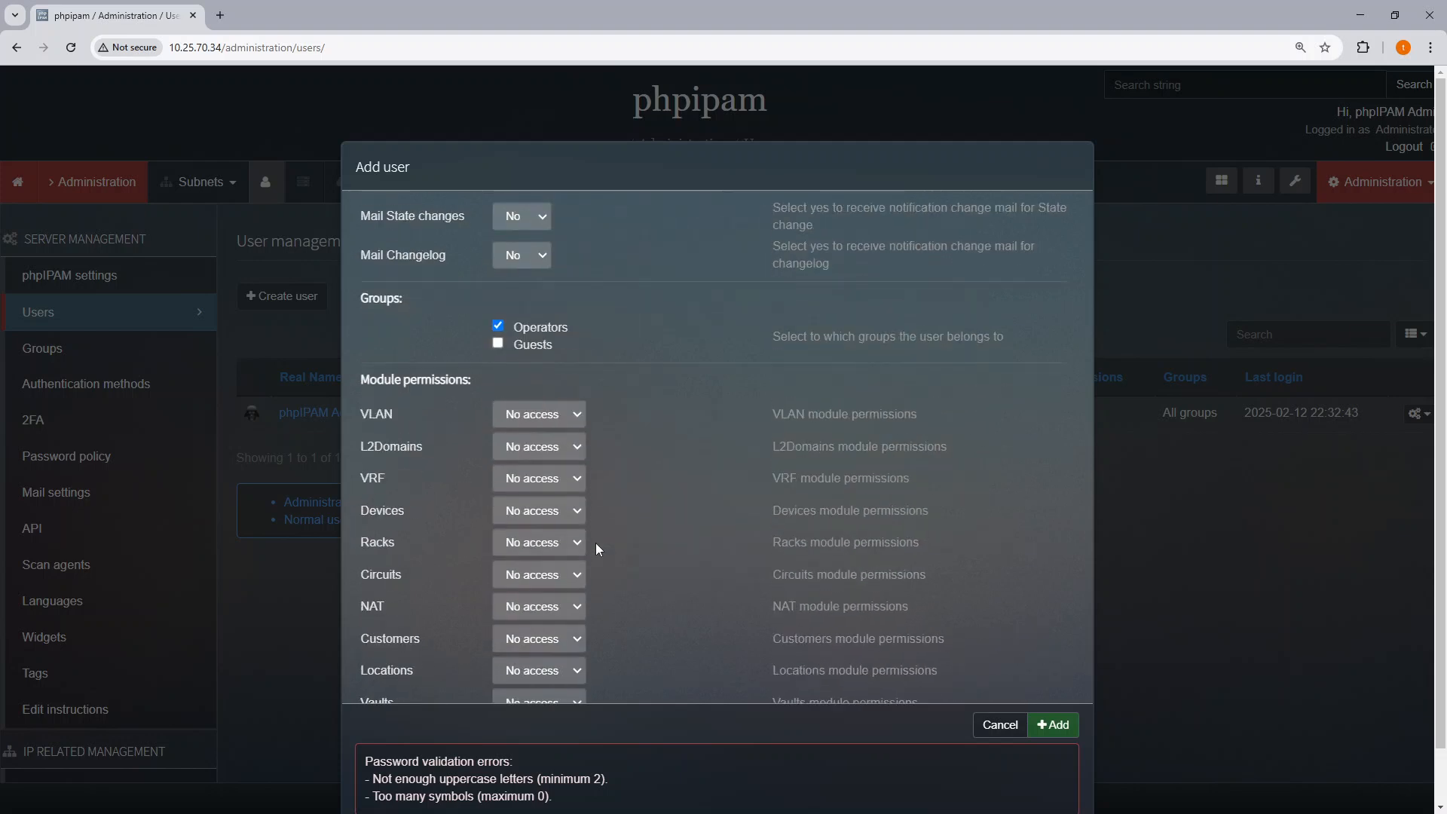
pyautogui.scroll(-1, 584, 577)
pyautogui.click(1055, 666)
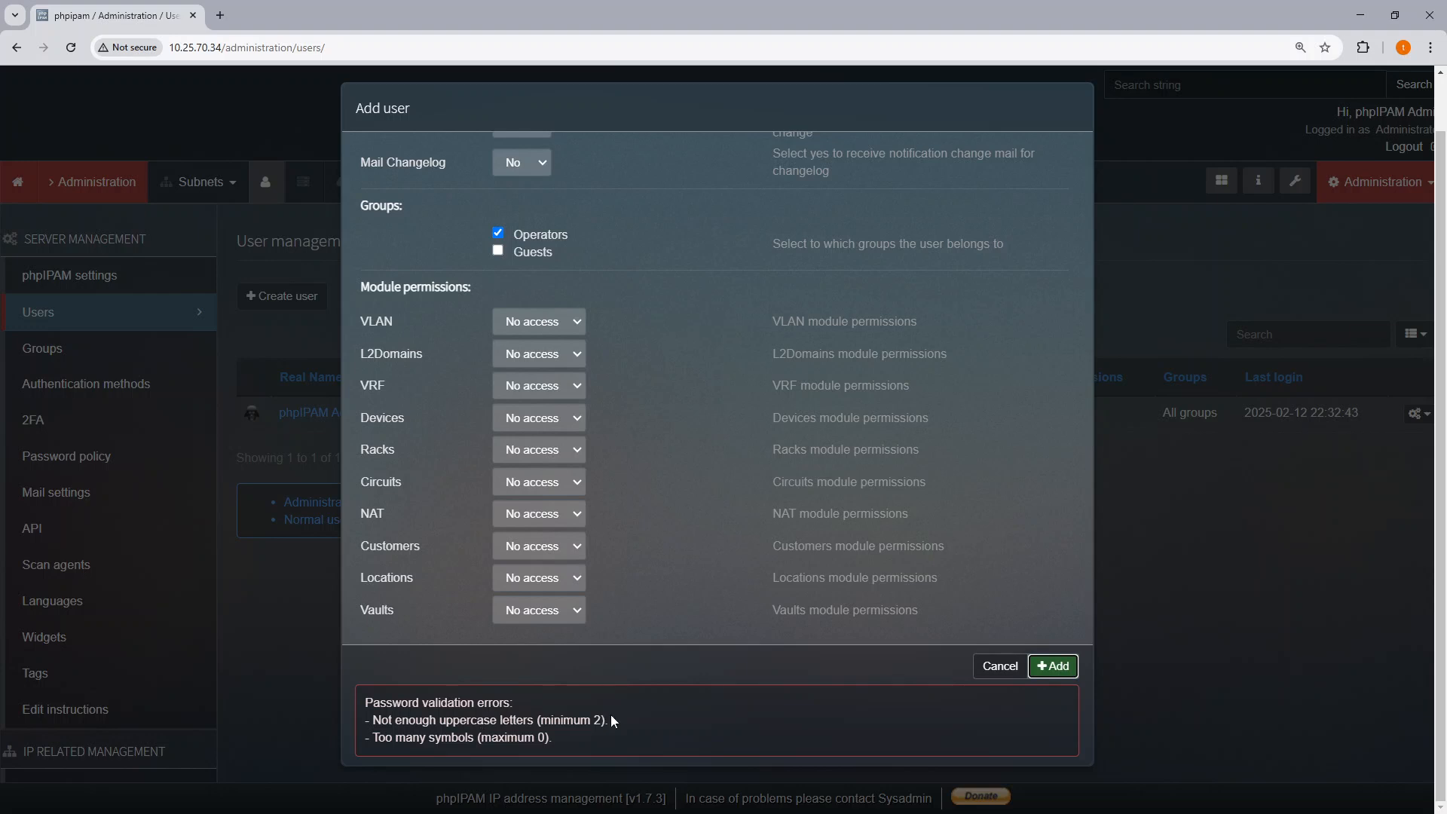
pyautogui.scroll(1, 573, 678)
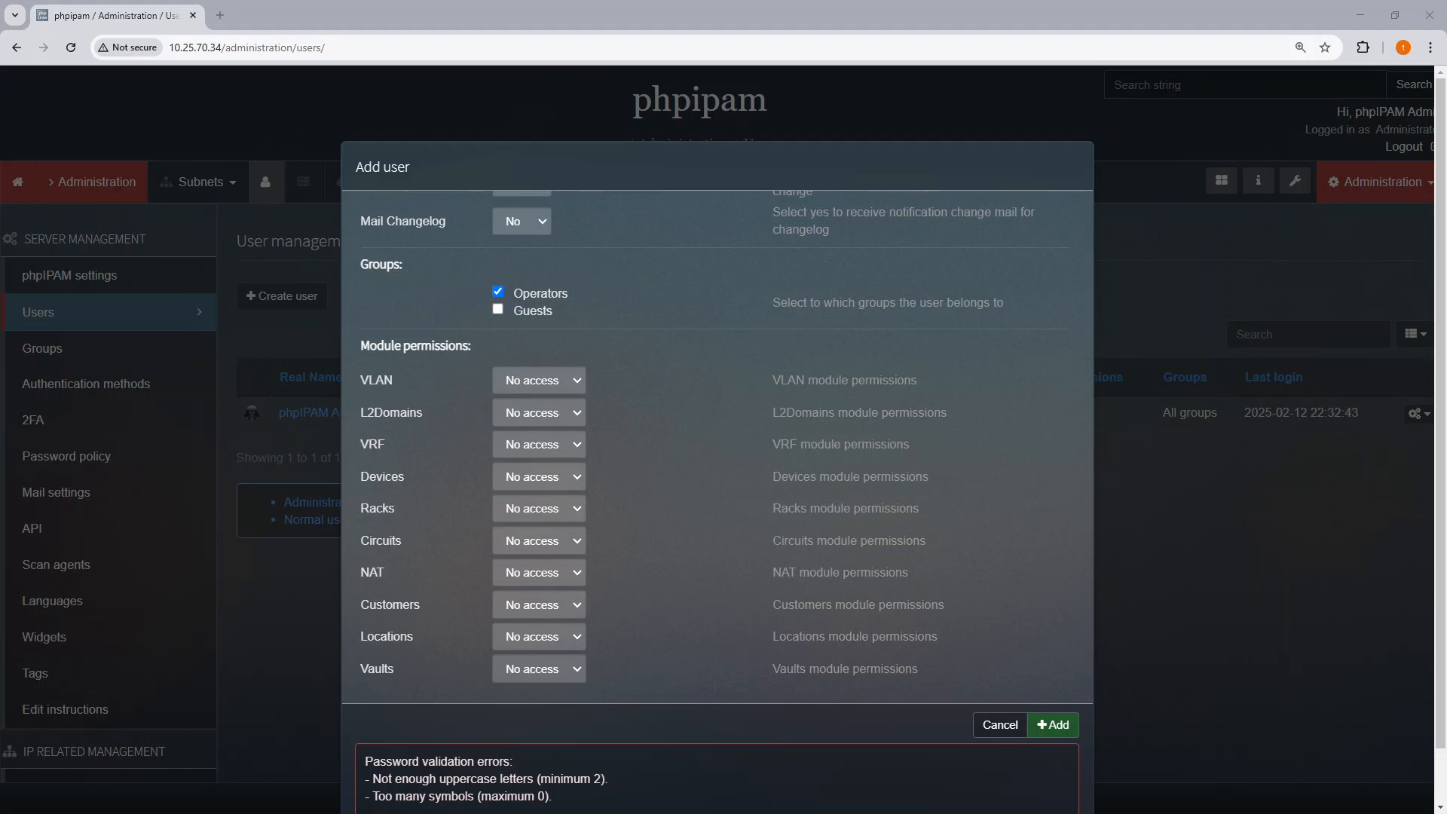
pyautogui.scroll(7, 947, 655)
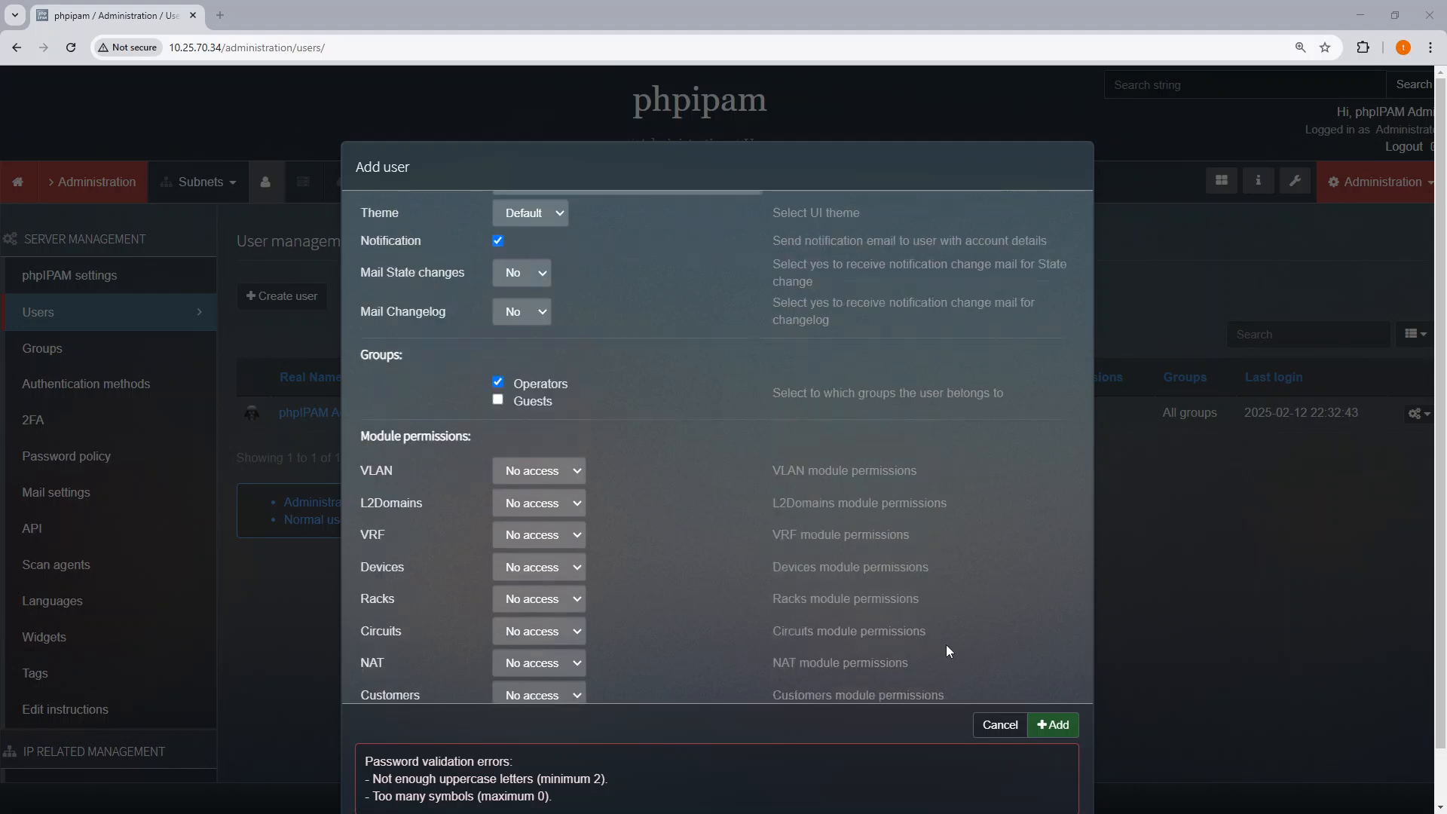
pyautogui.click(632, 473)
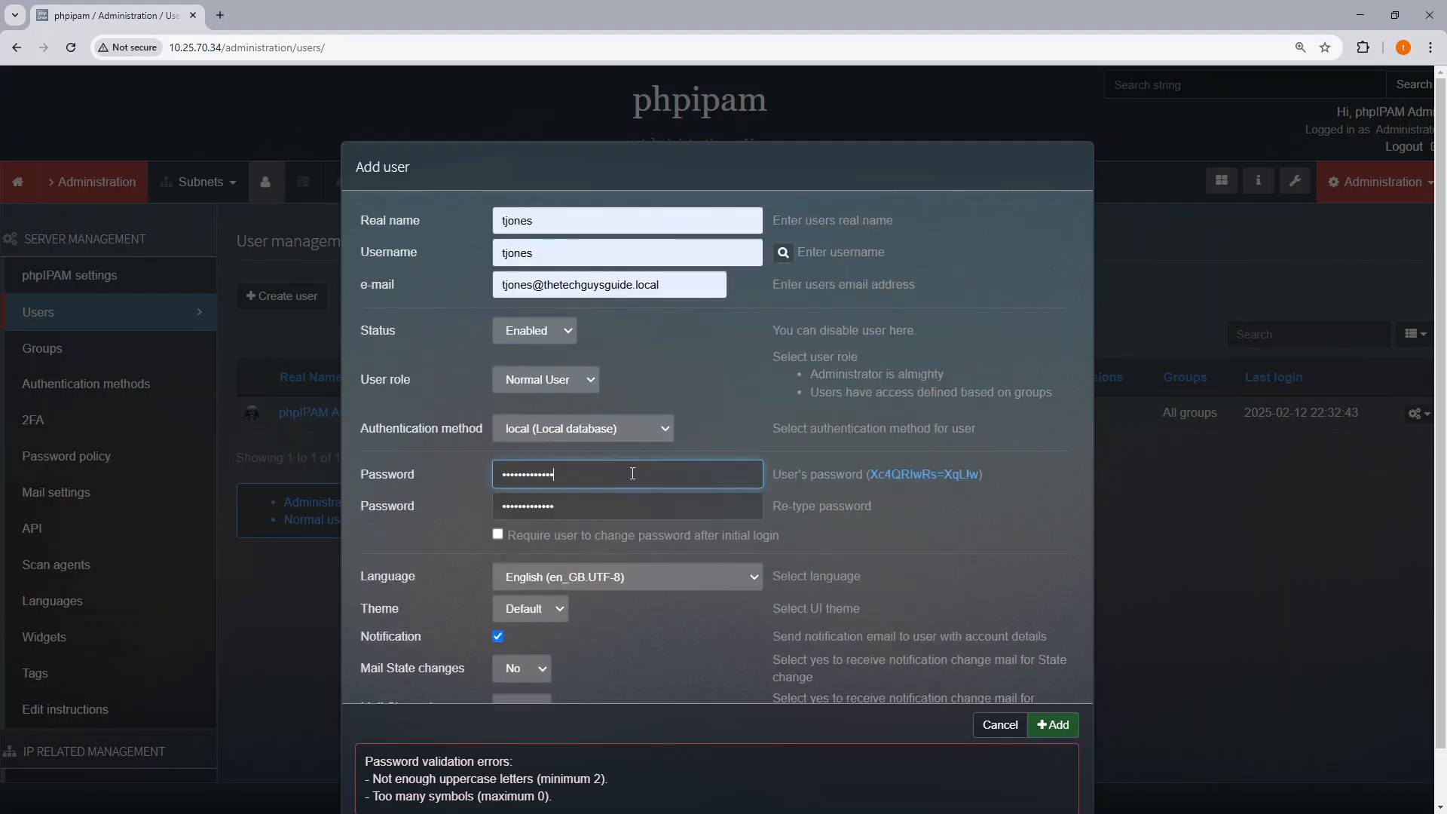
pyautogui.press('Tab')
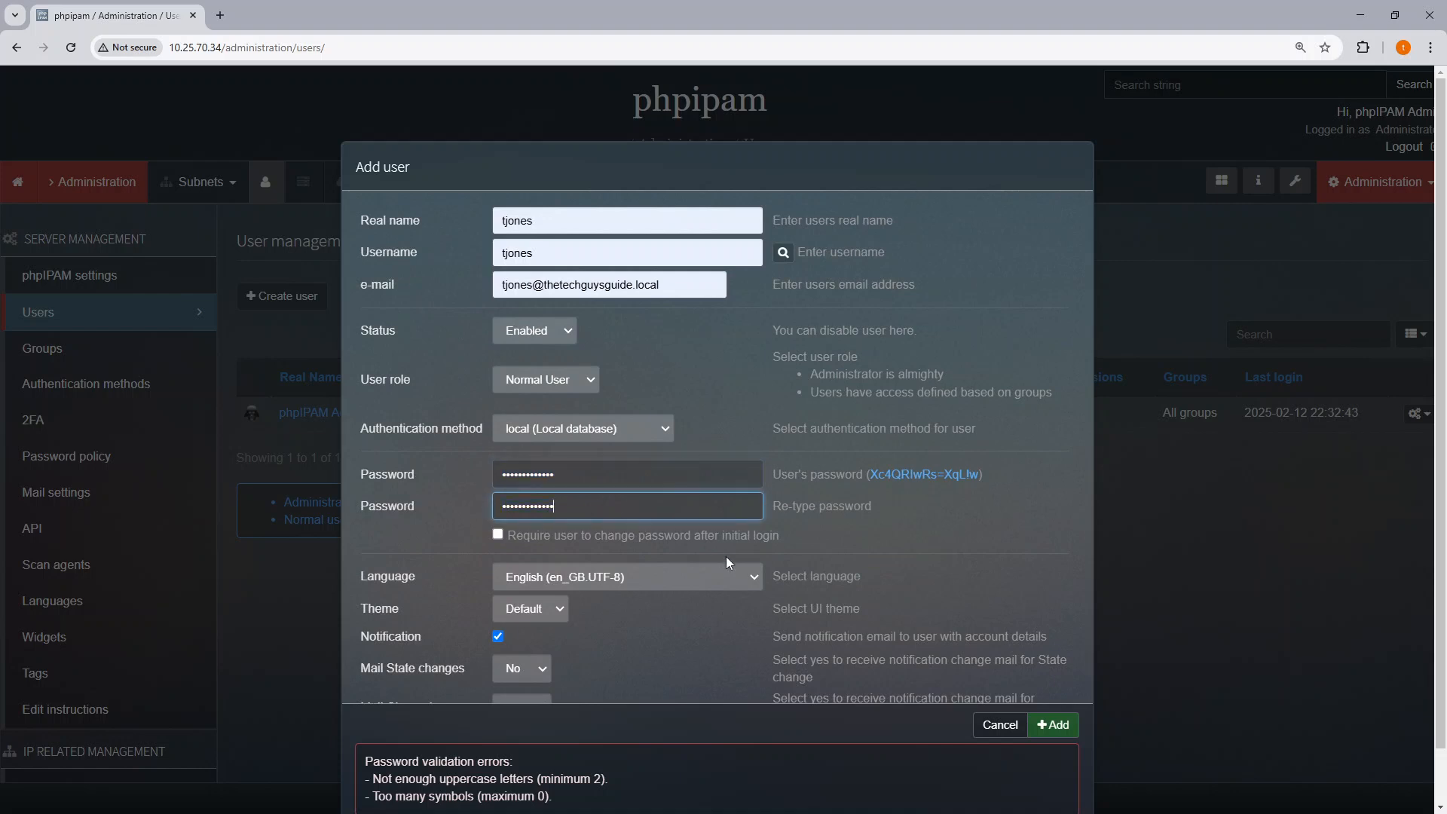
pyautogui.scroll(-7, 723, 572)
pyautogui.click(1061, 669)
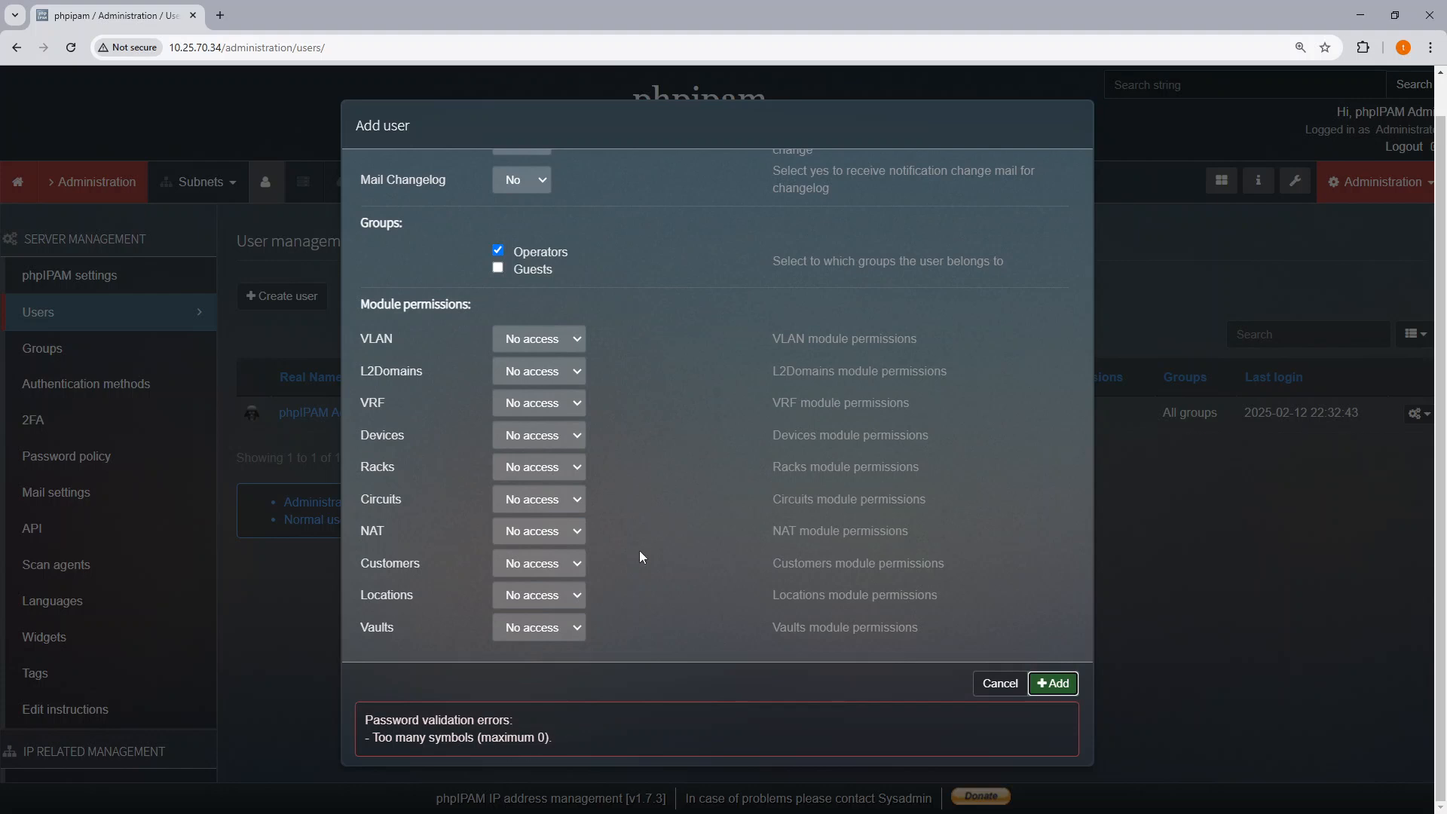
pyautogui.scroll(7, 639, 550)
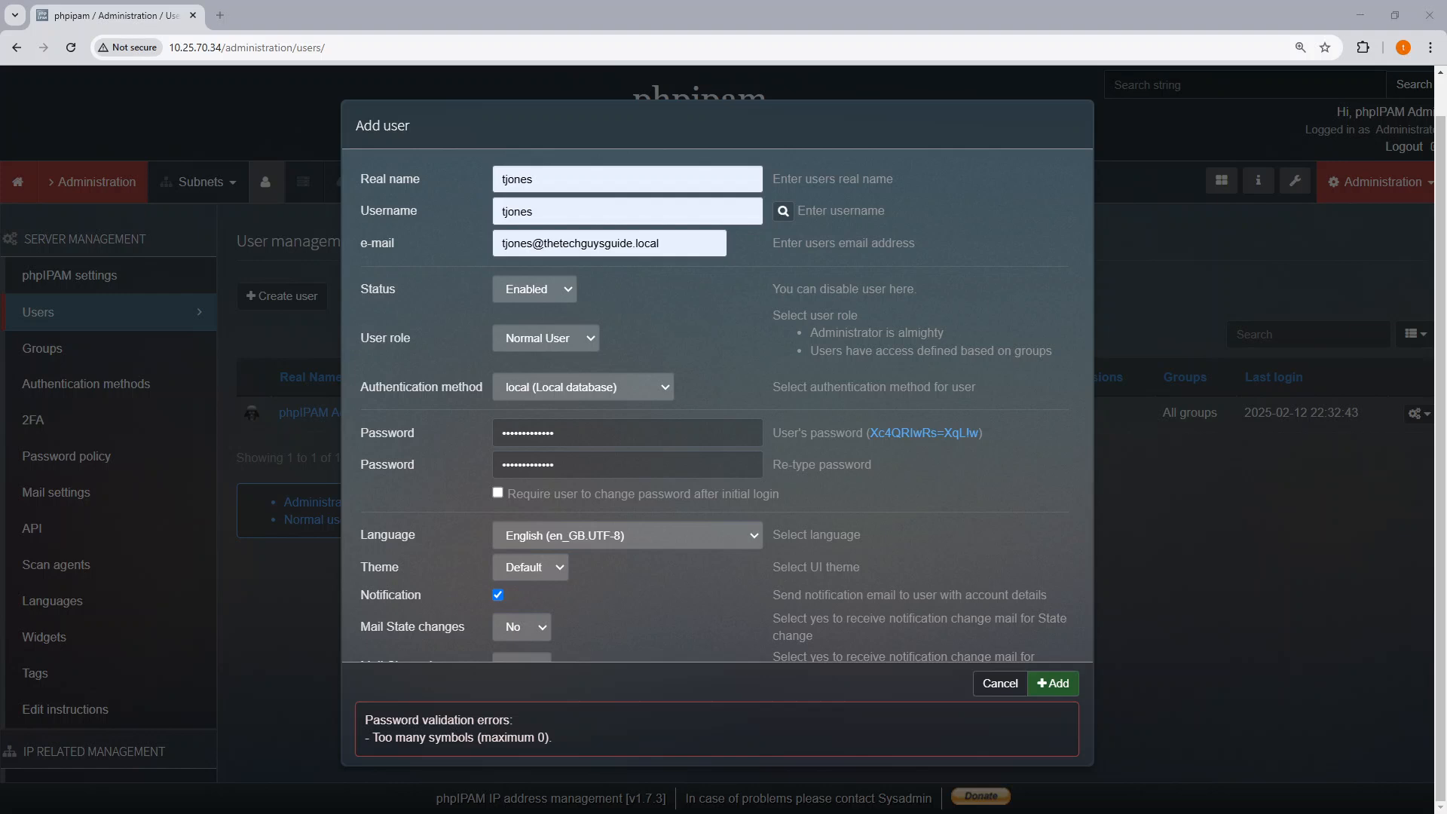
pyautogui.doubleClick(606, 437)
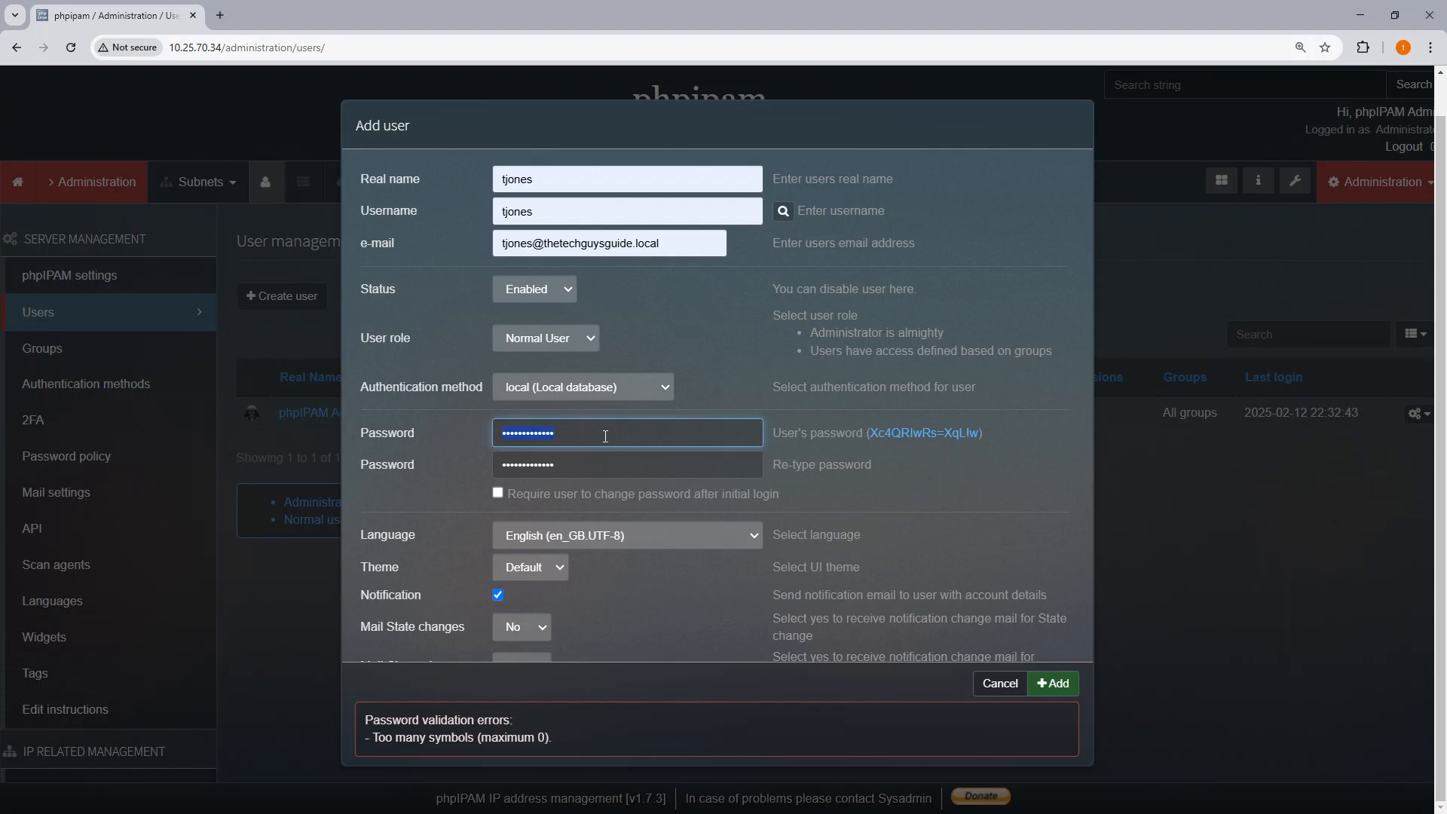
pyautogui.doubleClick(599, 468)
pyautogui.scroll(-1, 855, 609)
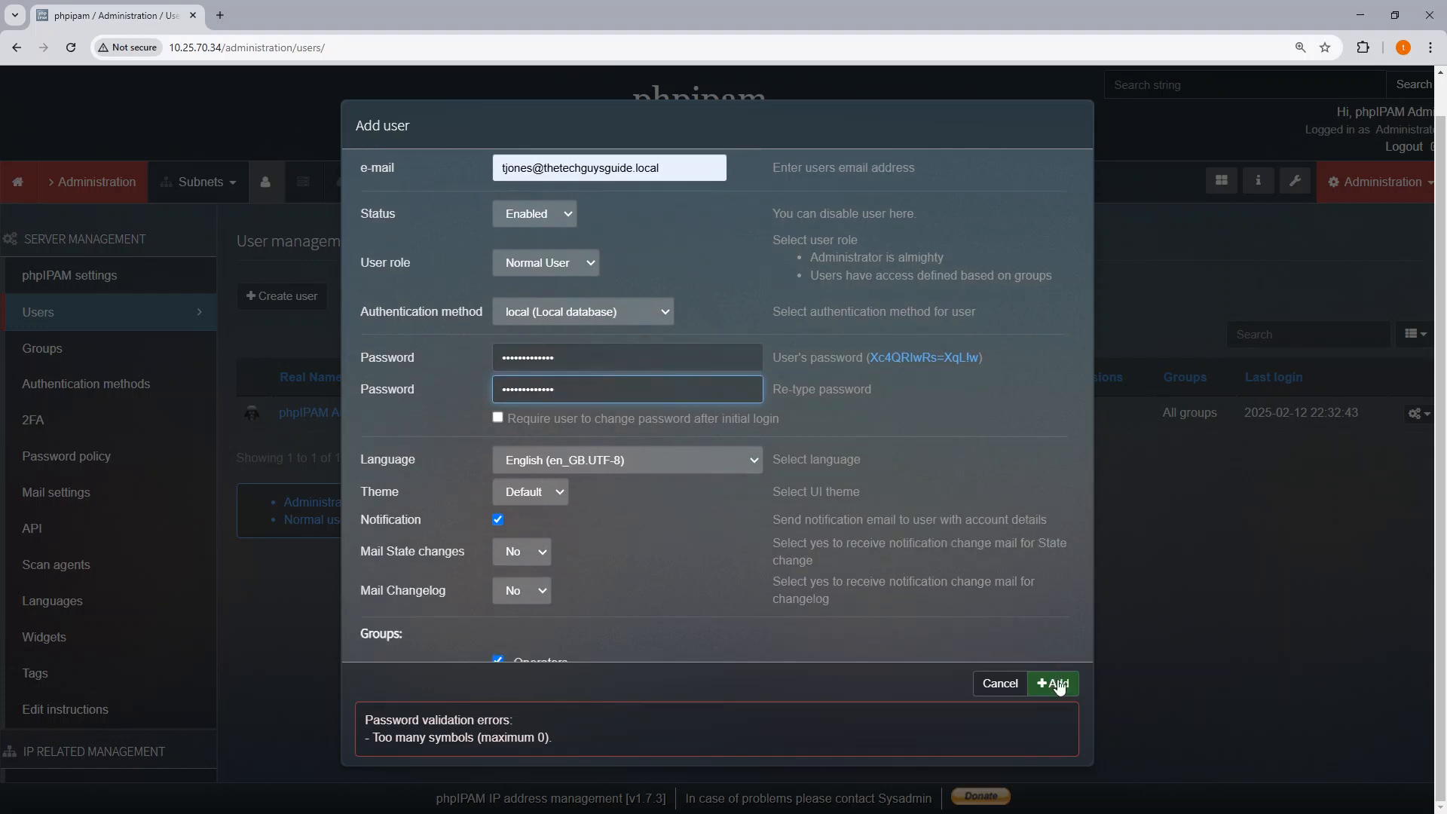
pyautogui.click(1055, 682)
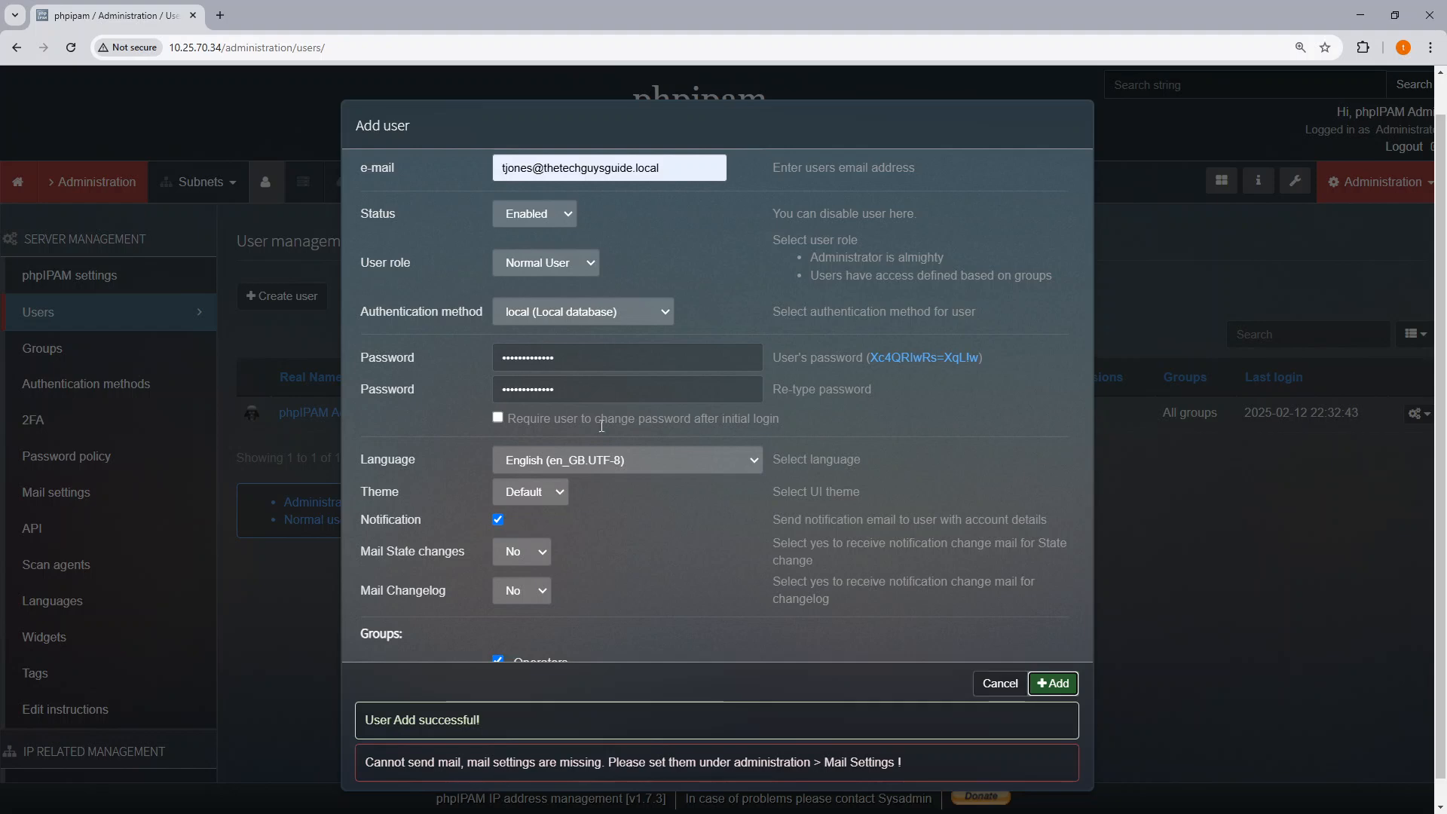
# Step: Close the Add user dialog and reload the users list
pyautogui.click(1000, 682)
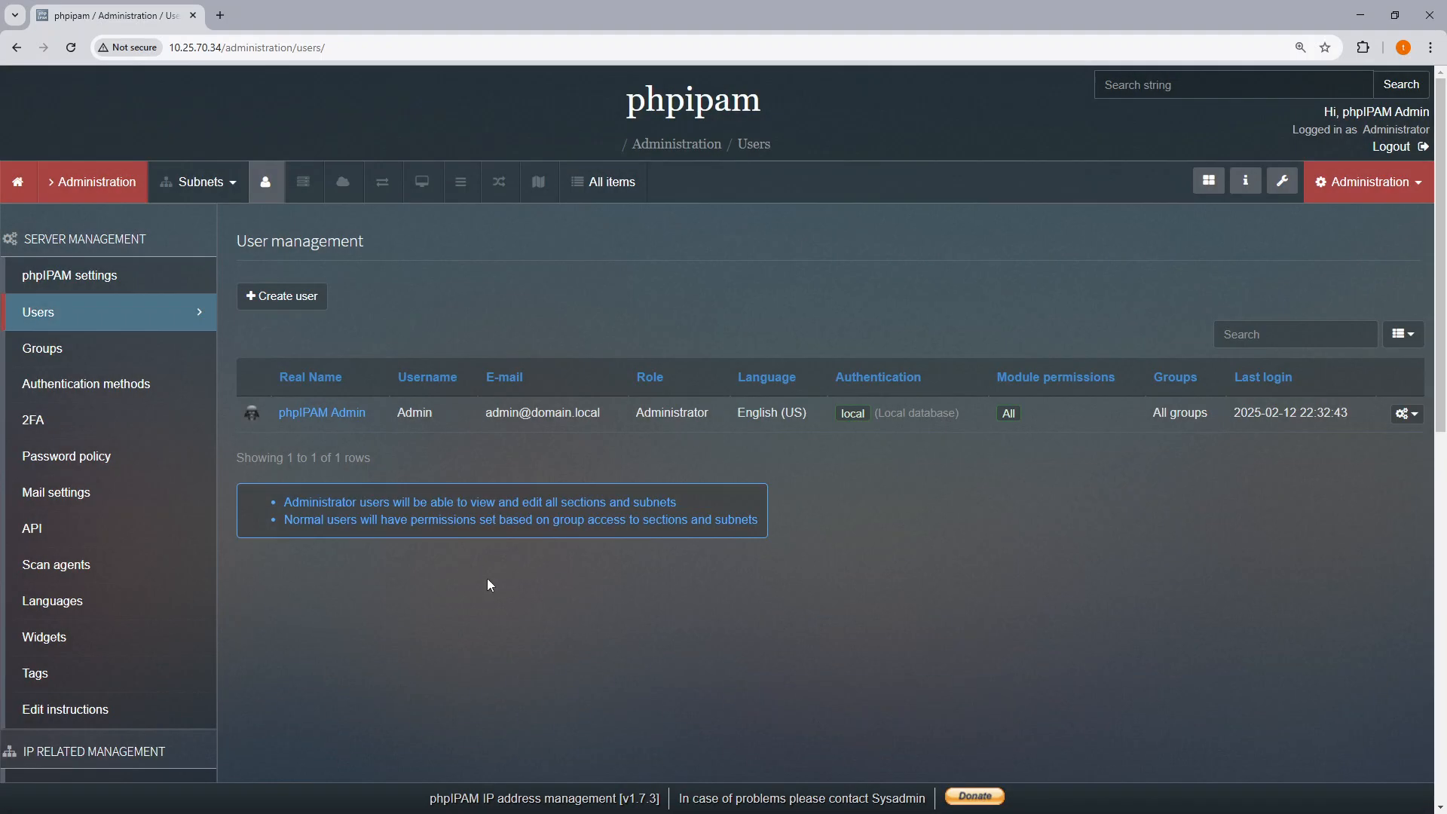
pyautogui.click(44, 318)
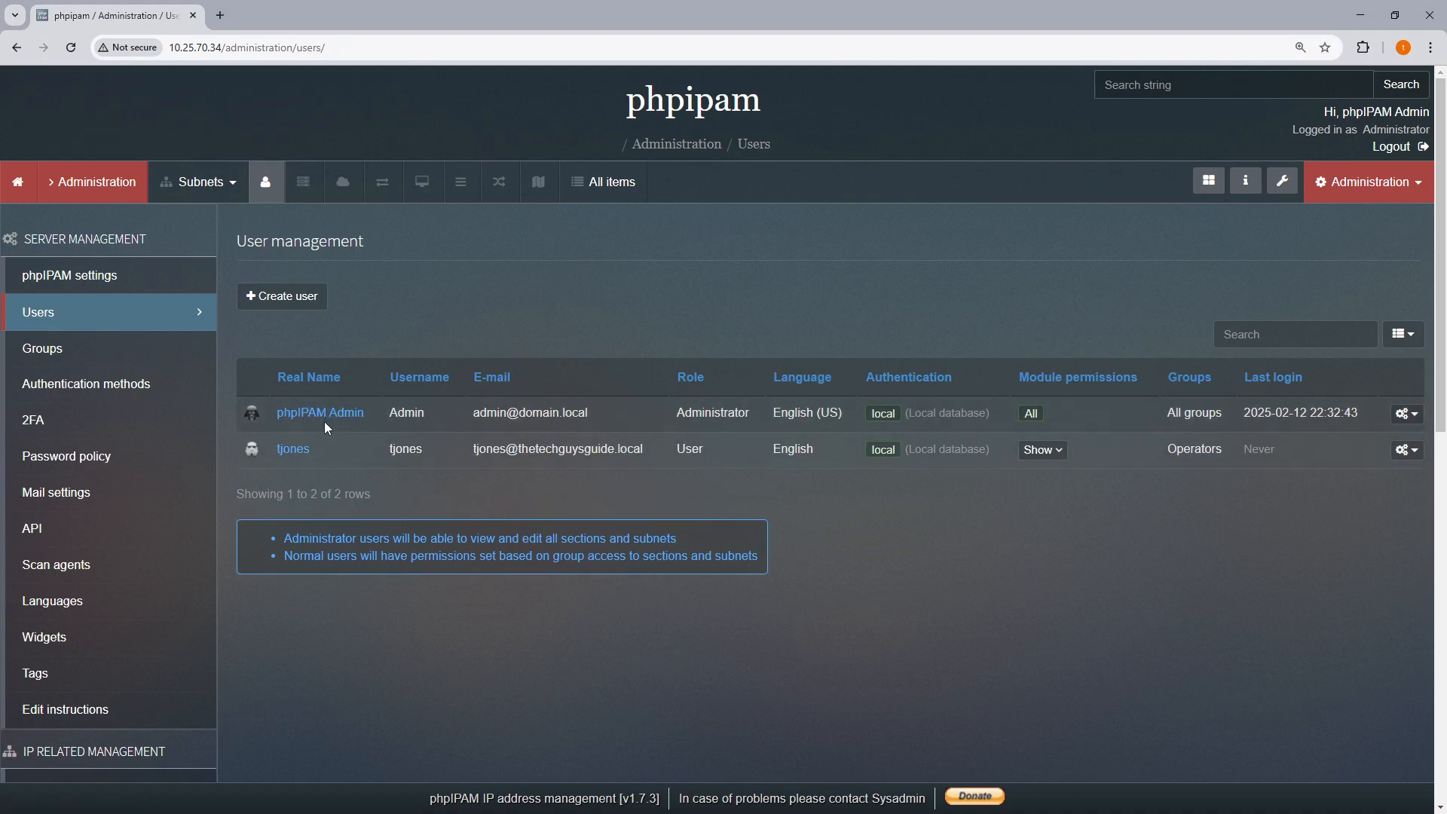
# Step: Log out and log back in as the new user with the pasted account password
pyautogui.click(1393, 146)
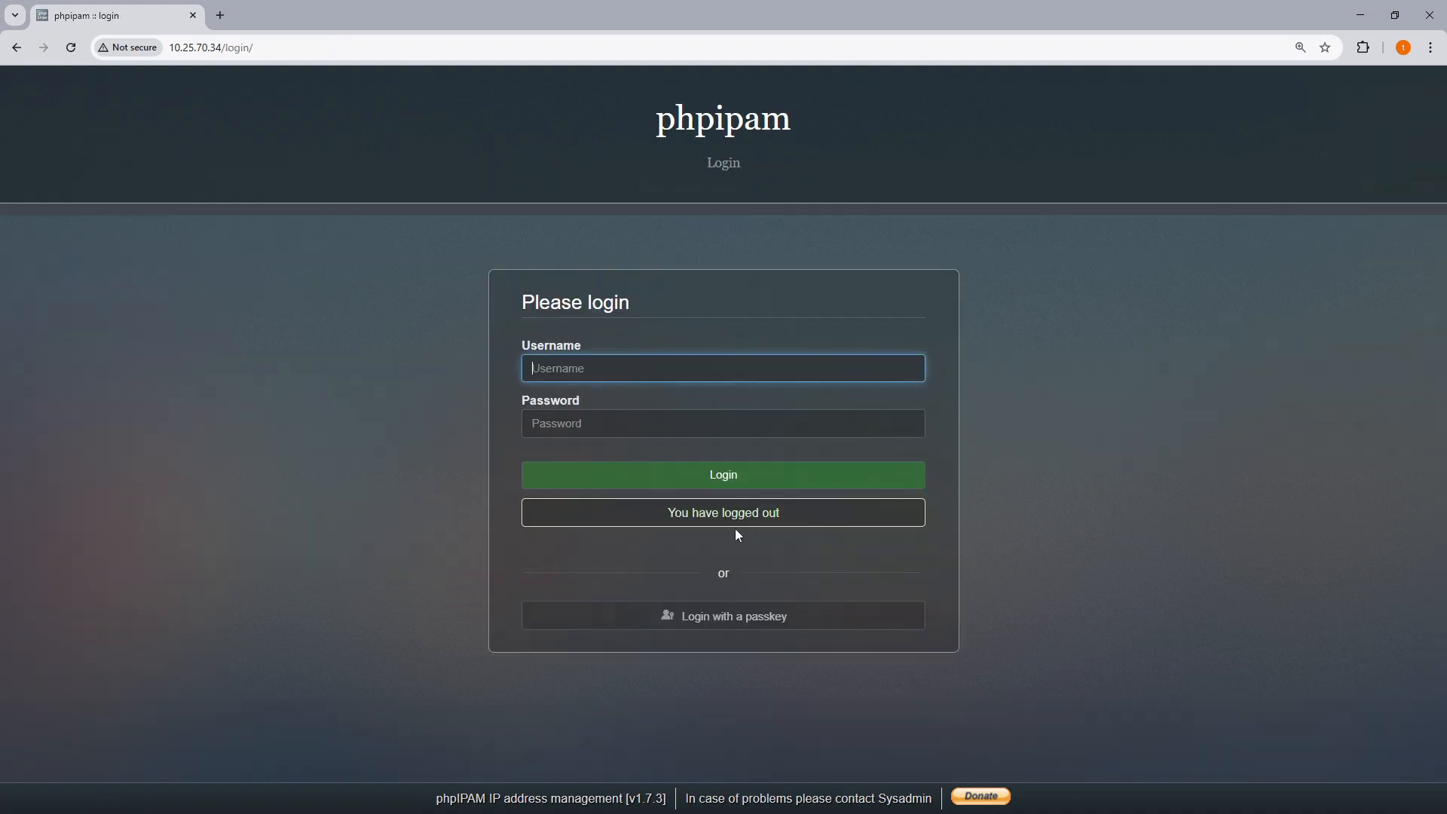
pyautogui.click(580, 418)
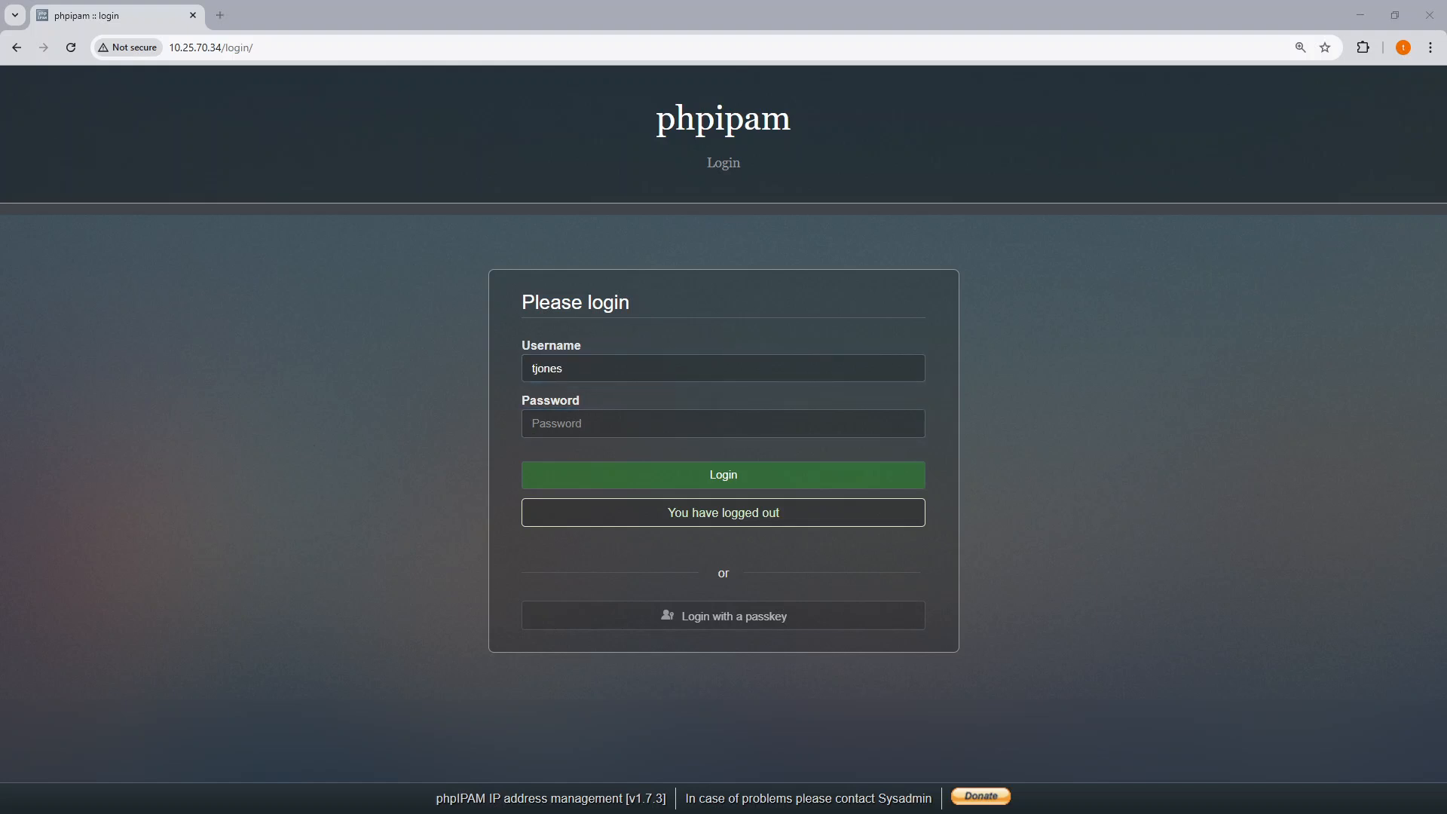
pyautogui.click(795, 423)
pyautogui.hotkey('ctrl', 'v')
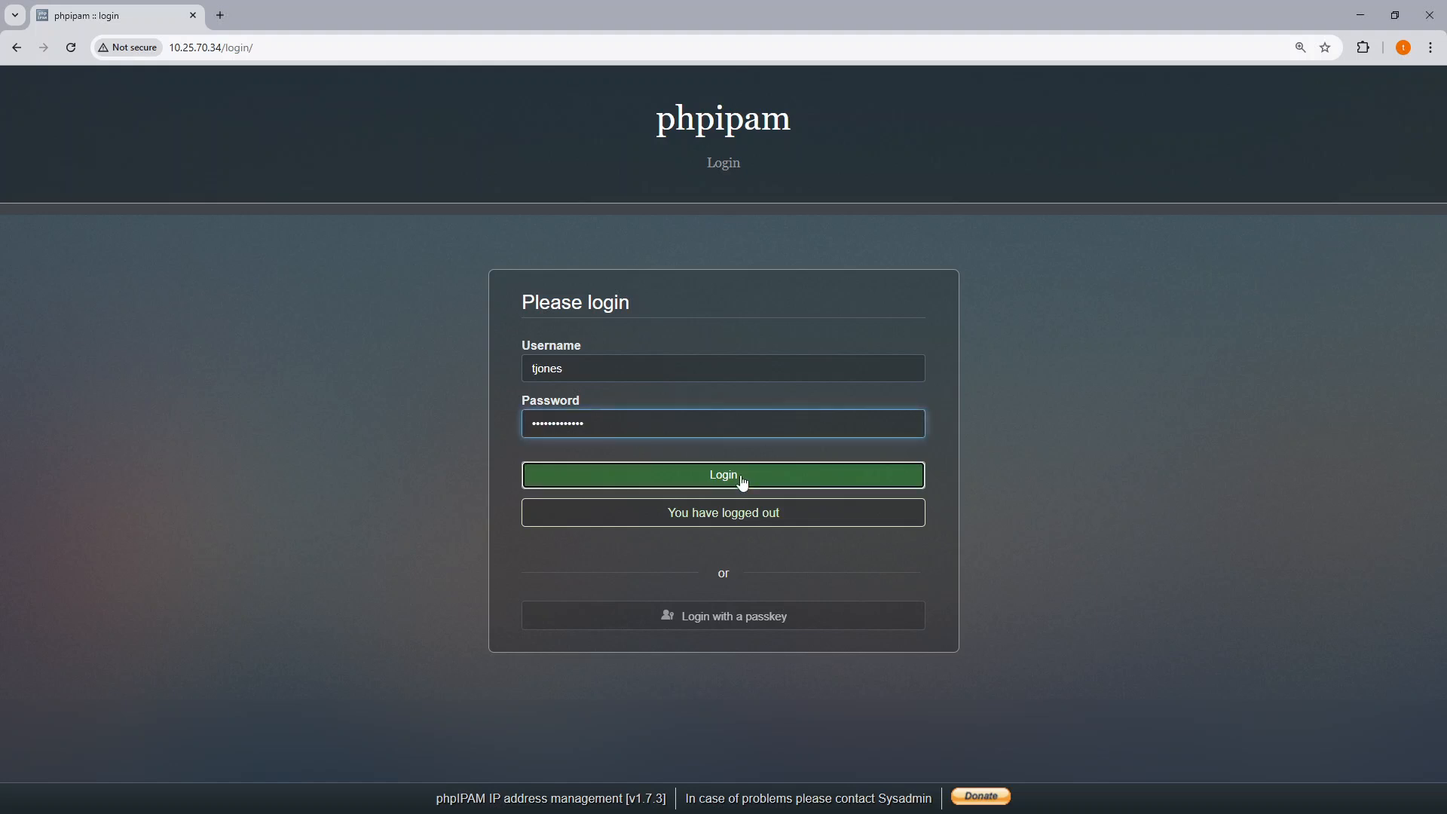
pyautogui.click(741, 478)
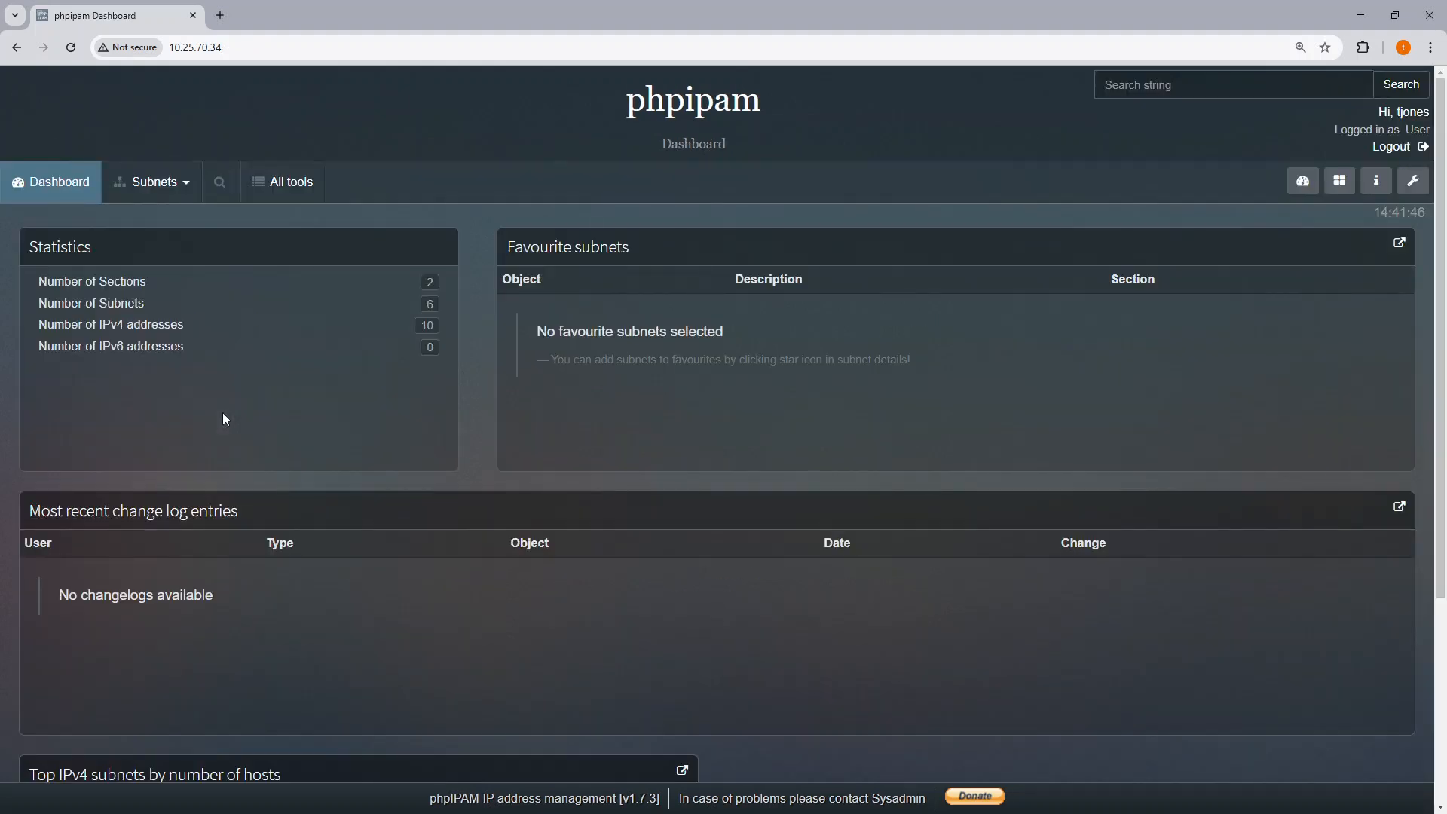